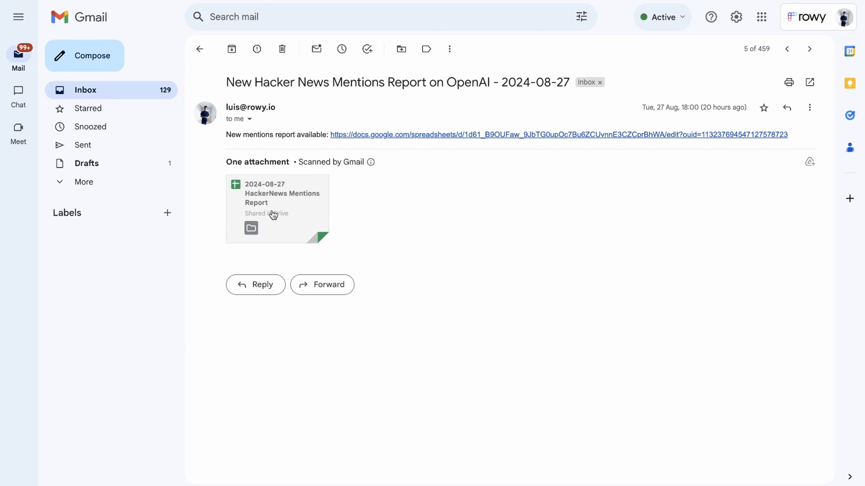
Open the 2024-08-27 HackerNews Mentions Report attached to the e-mail.
left_click(273, 214)
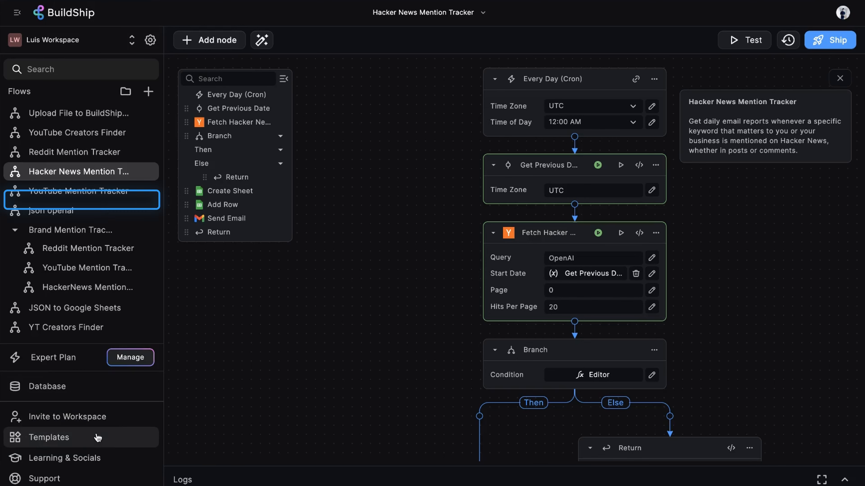
In BuildShip, search the templates for "mention" and open the Hacker News Mention Tracker template as a workflow.
left_click(89, 440)
left_click(258, 44)
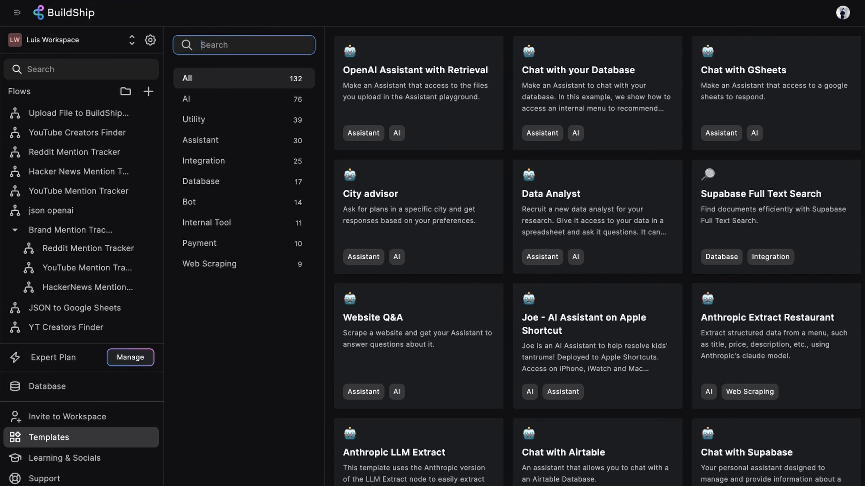
type("mention")
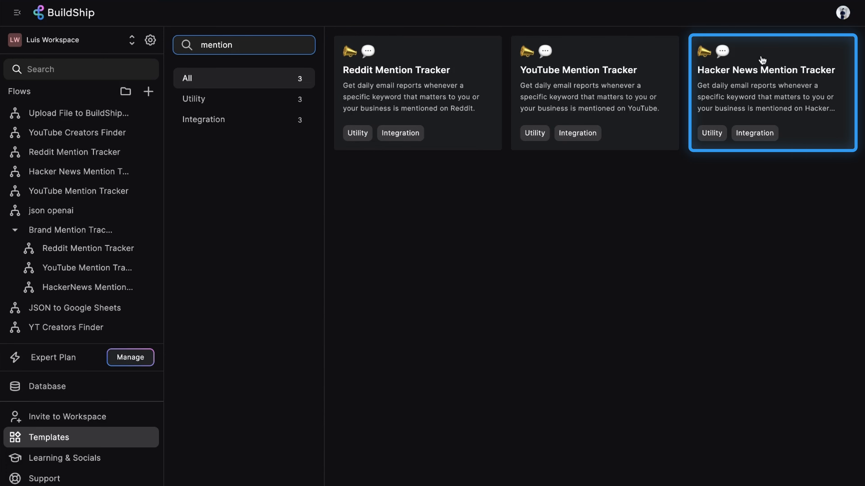
left_click(813, 75)
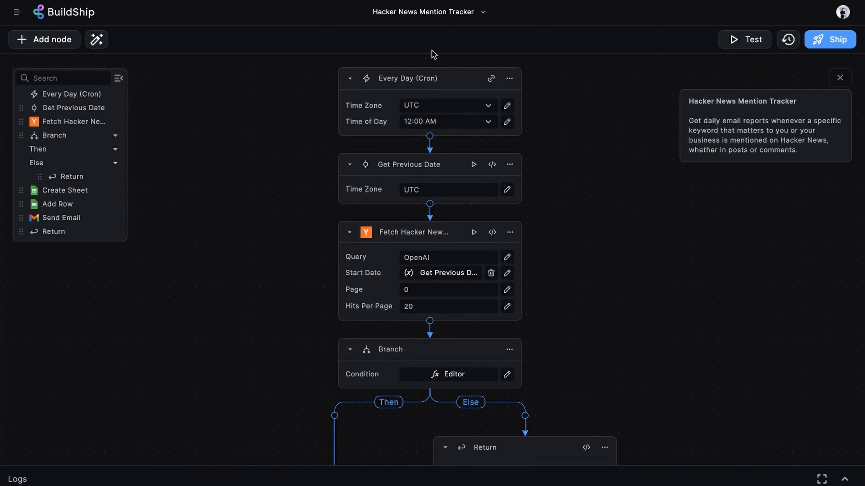
left_click(464, 68)
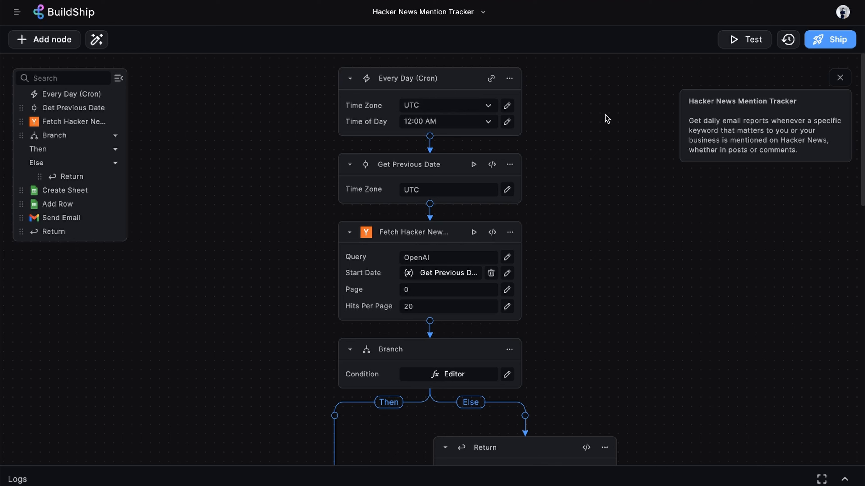
Check the time zone options of the Every Day (Cron) trigger and delete that trigger from the workflow.
left_click(452, 109)
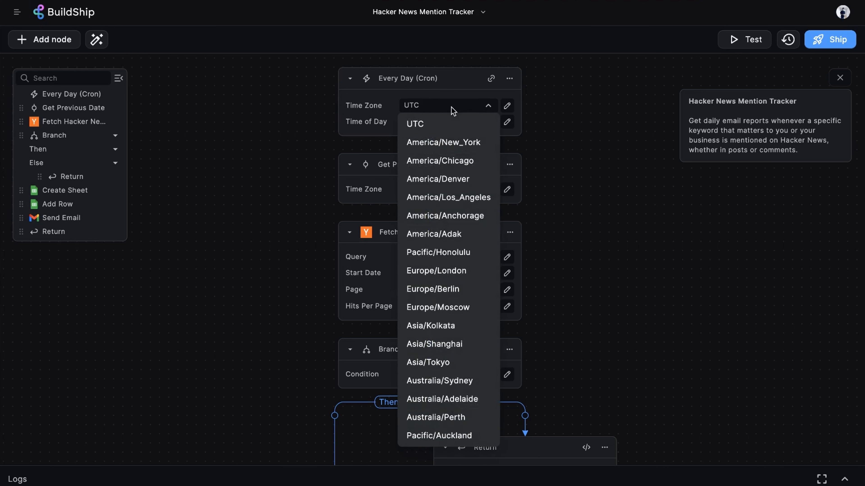
left_click(593, 106)
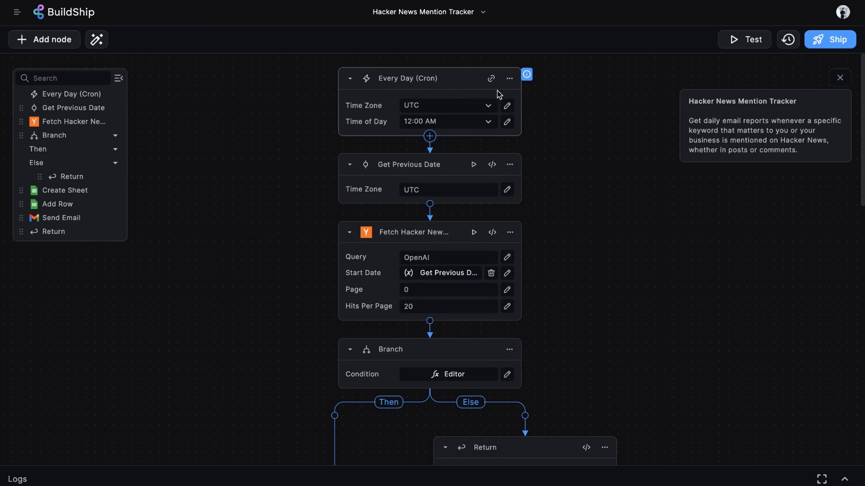
left_click(512, 81)
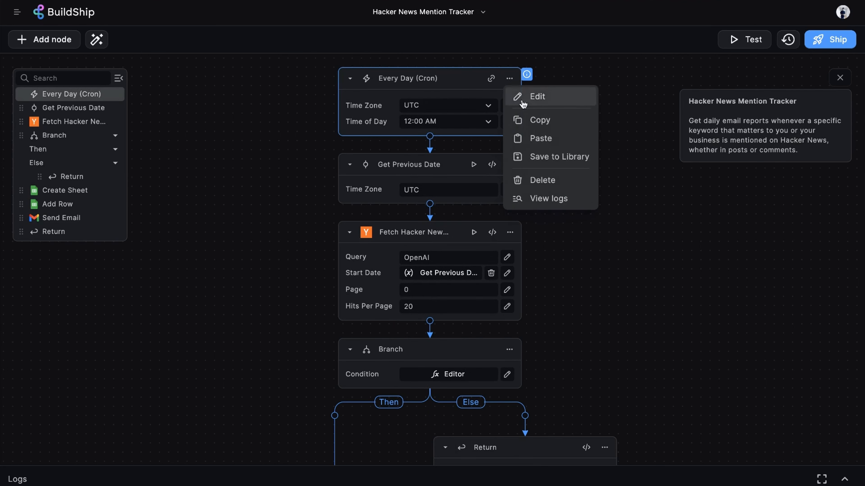
left_click(558, 179)
left_click(462, 283)
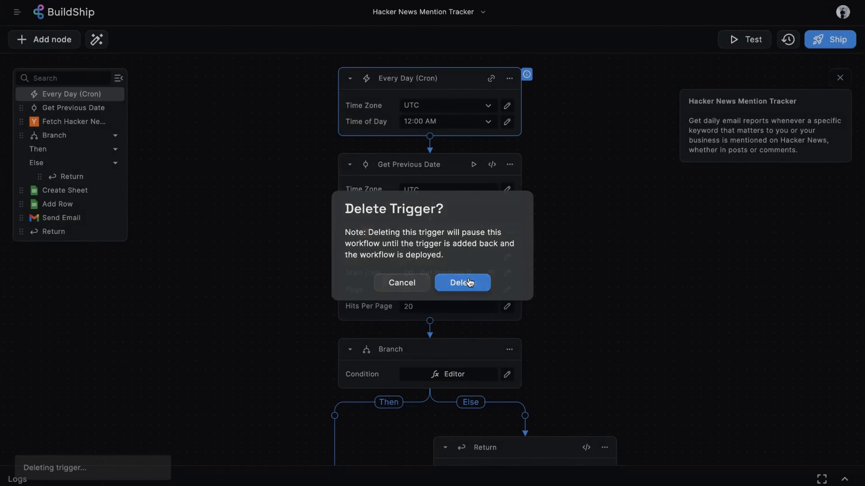
Search the available triggers for "cron" and add the Schedule (Cron) trigger to the workflow.
left_click(452, 81)
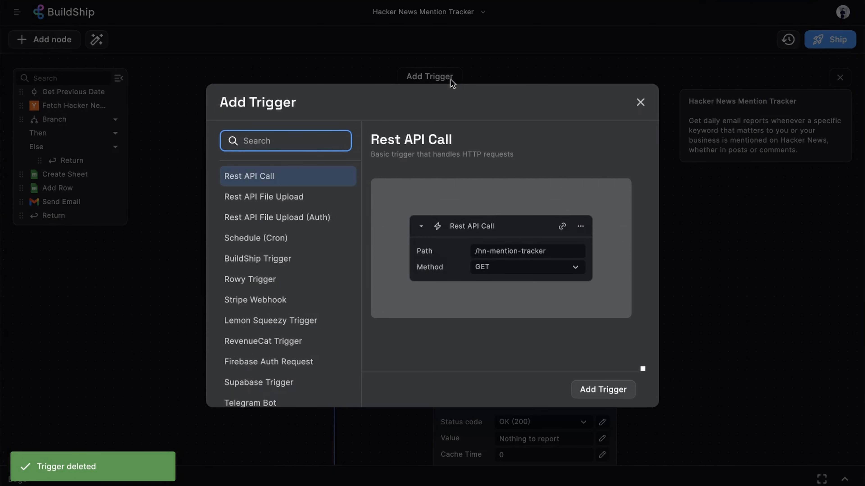
type("cron")
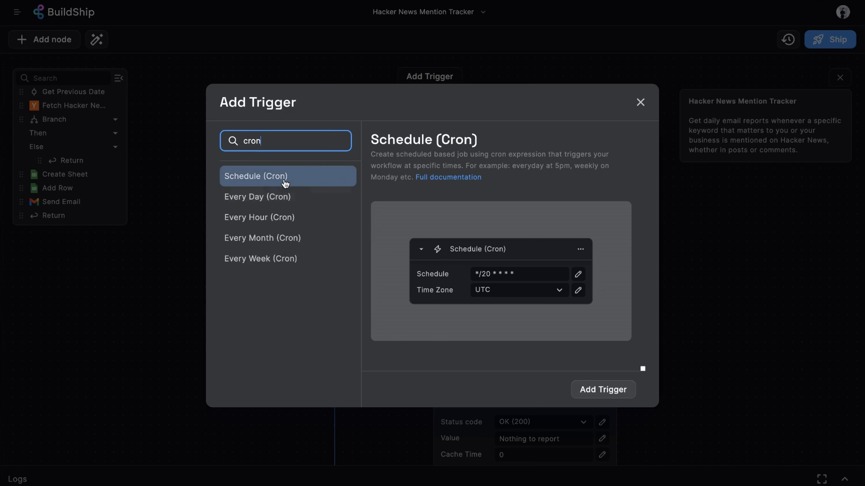
left_click(296, 186)
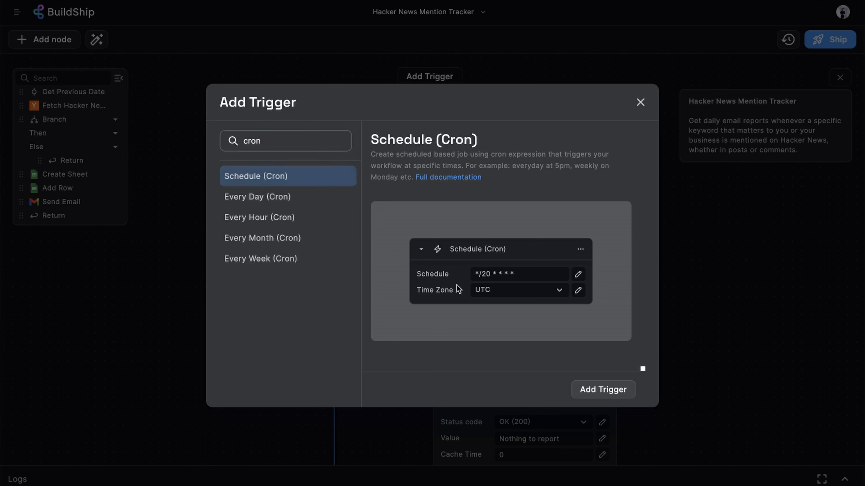
left_click(603, 390)
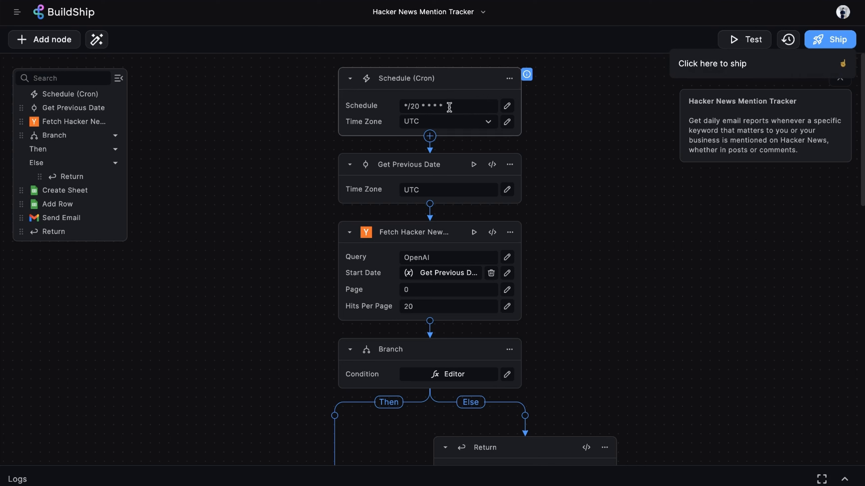
Delete the Schedule (Cron) trigger from the workflow.
left_click(509, 79)
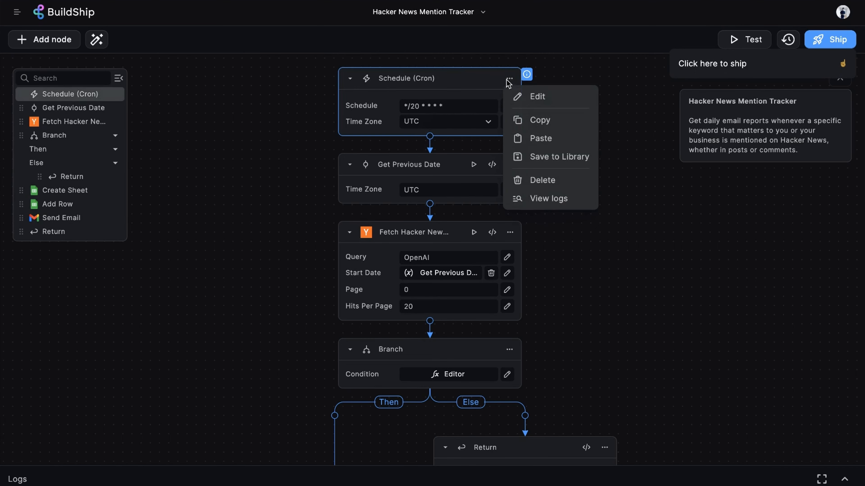
left_click(565, 182)
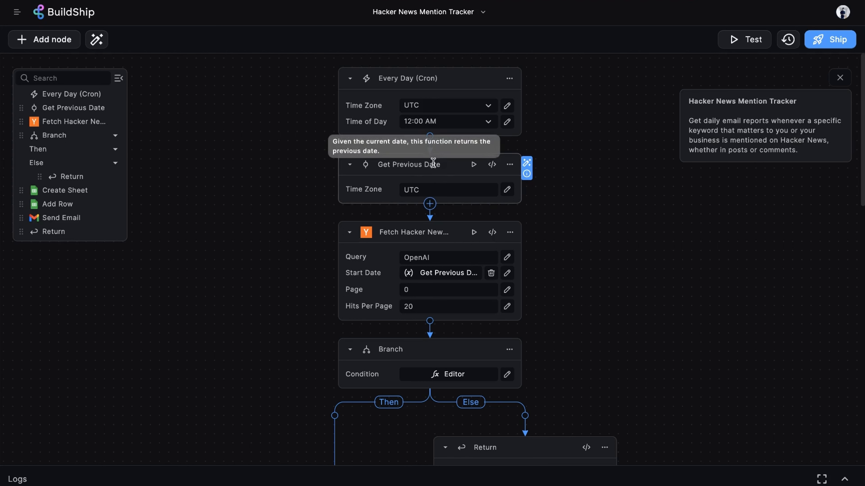
Test-run the Get Previous Date node with the UTC time zone and close its test results.
left_click(439, 166)
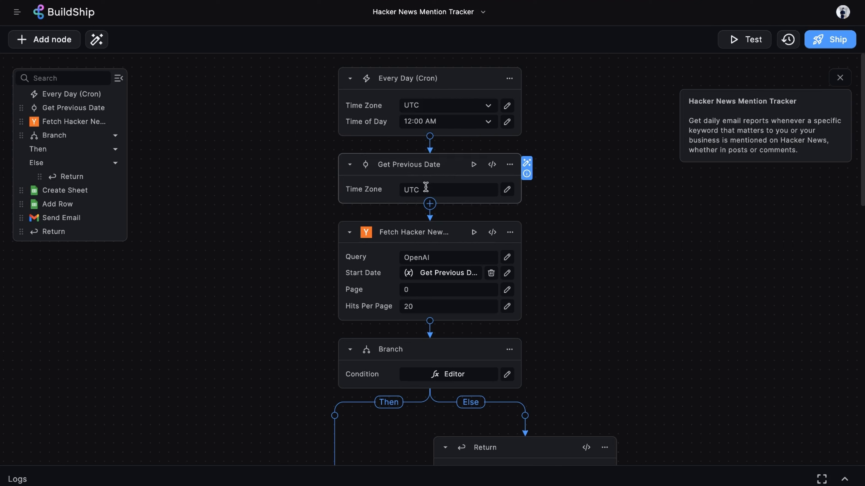
left_click(475, 165)
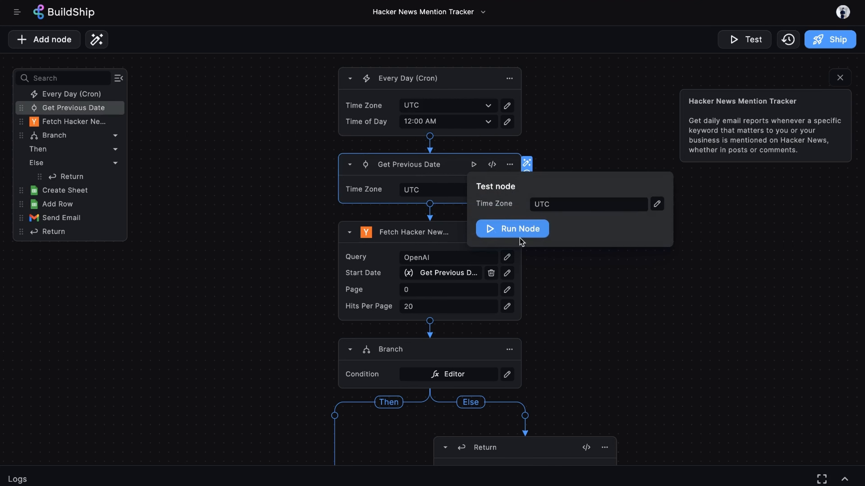
left_click(516, 228)
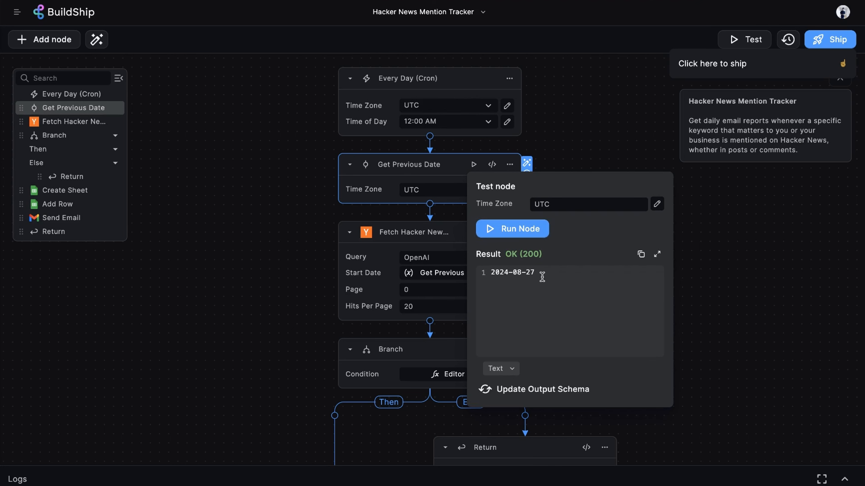
key("Escape")
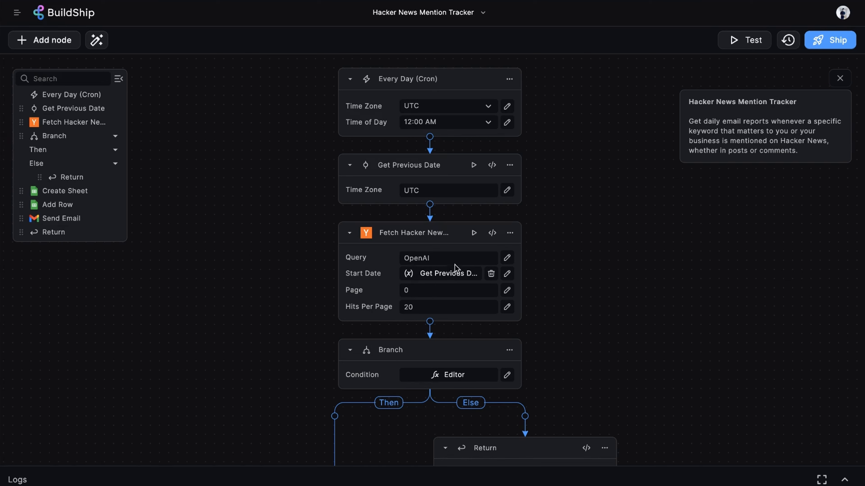
Set the Fetch Hacker News Mentions node's query to NASA and its start date to the Get Previous Date output.
left_click(436, 259)
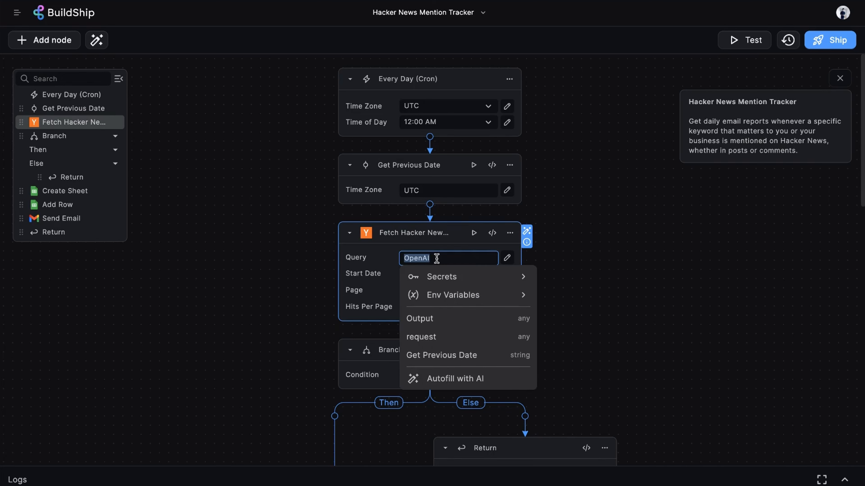
type("NASA")
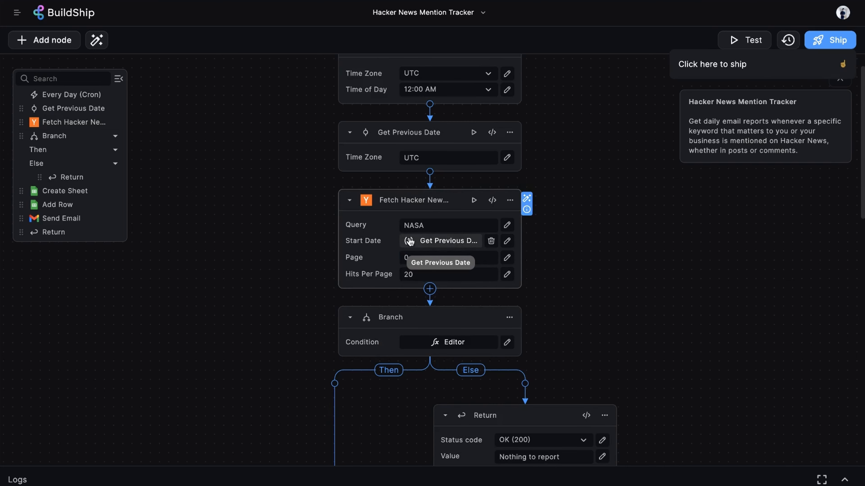
left_click(440, 244)
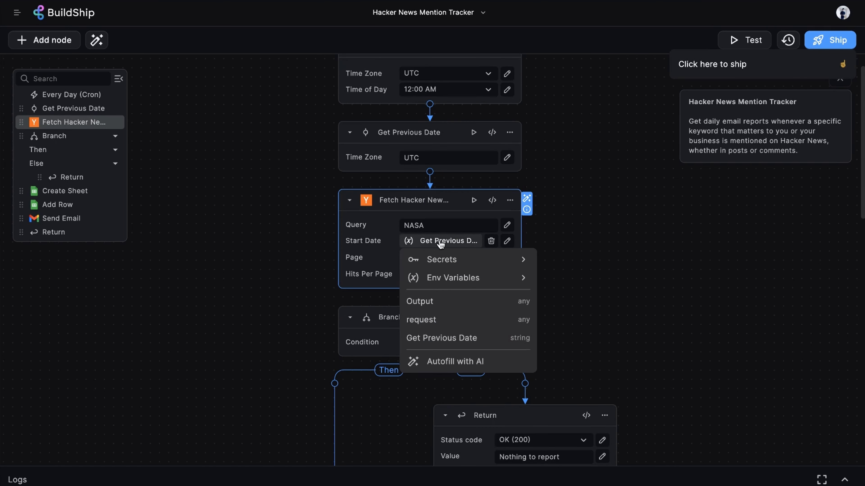
left_click(484, 338)
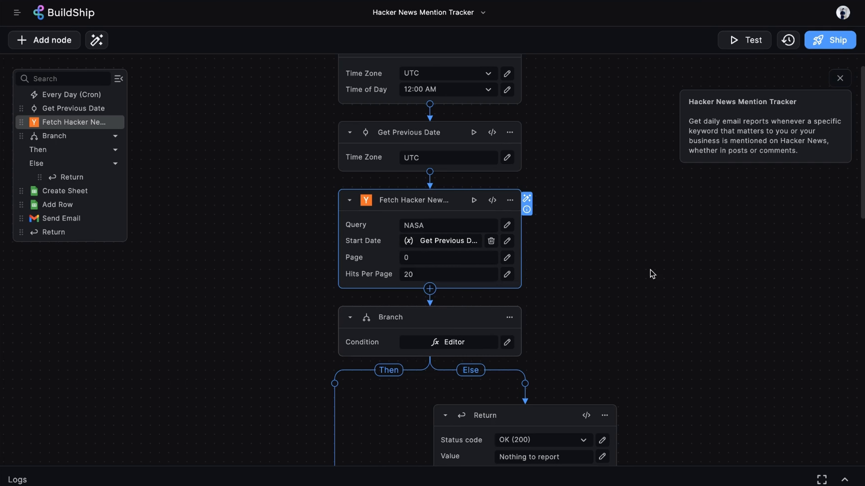
left_click(650, 273)
Look up the date returned by the Get Previous Date node's earlier test run.
scroll(651, 272, "down", 3)
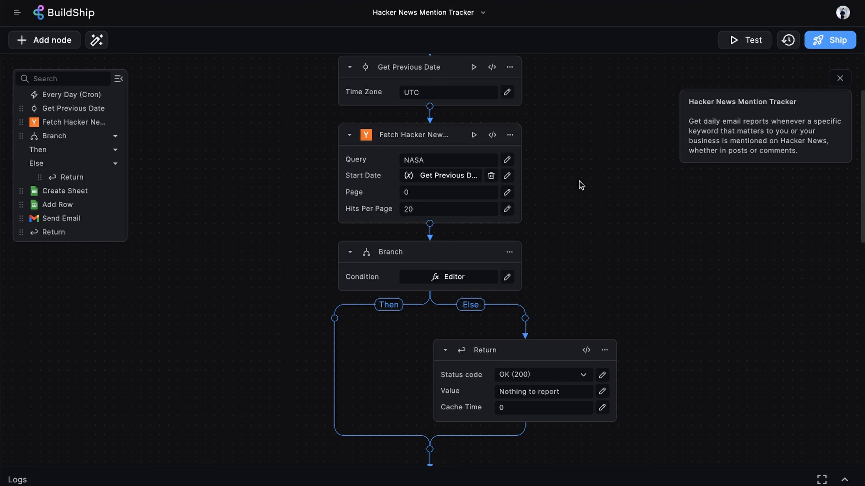
left_click(473, 135)
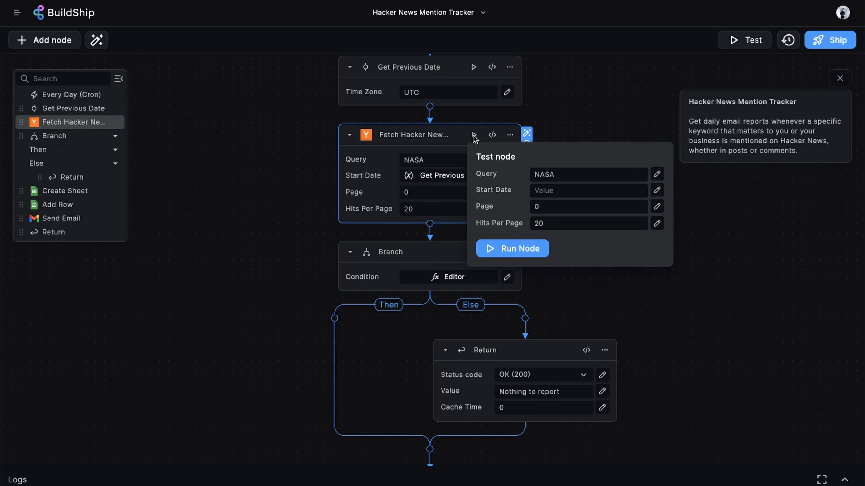
left_click(473, 68)
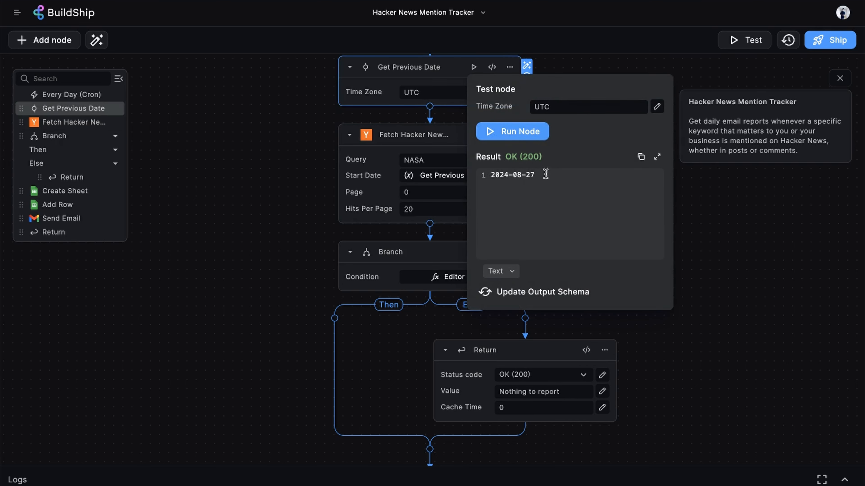
left_click(744, 278)
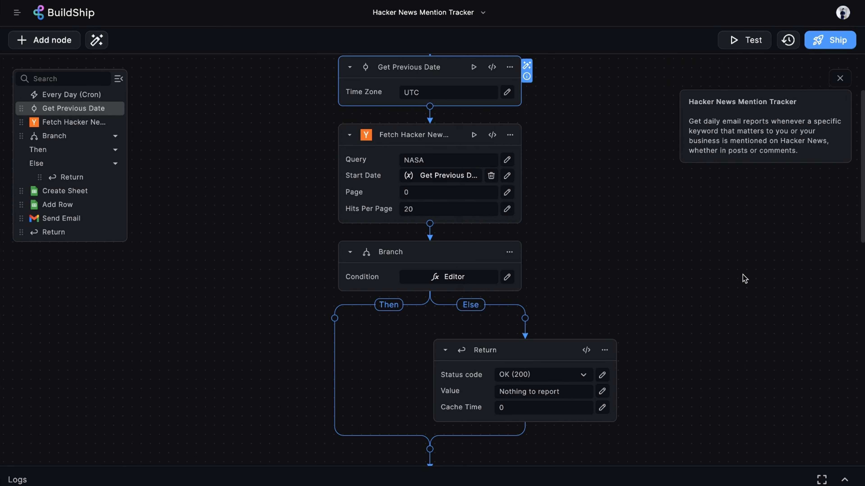
Test-run the Fetch Hacker News Mentions node with the query NASA and start date 2024-08-27.
left_click(473, 135)
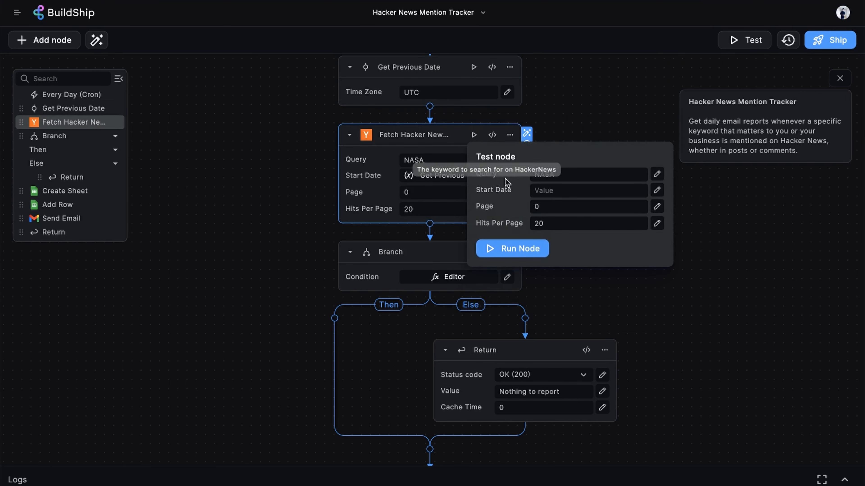
left_click(553, 190)
type("2024-08-27")
left_click(618, 155)
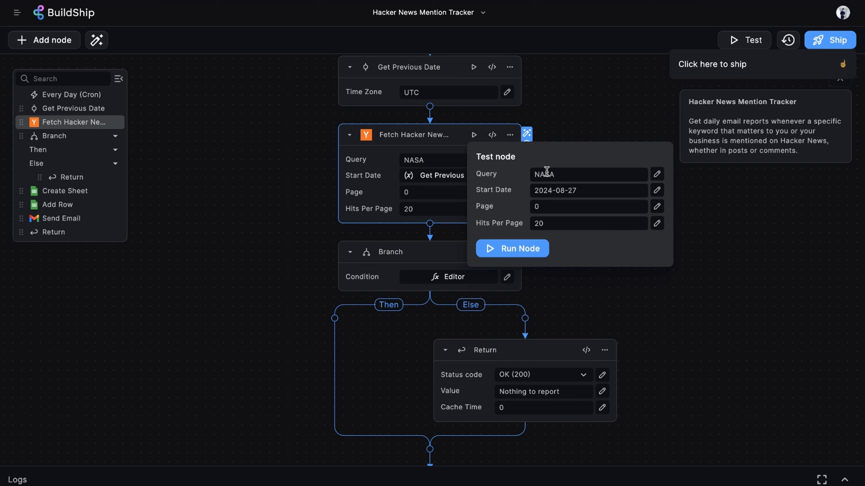
left_click(520, 251)
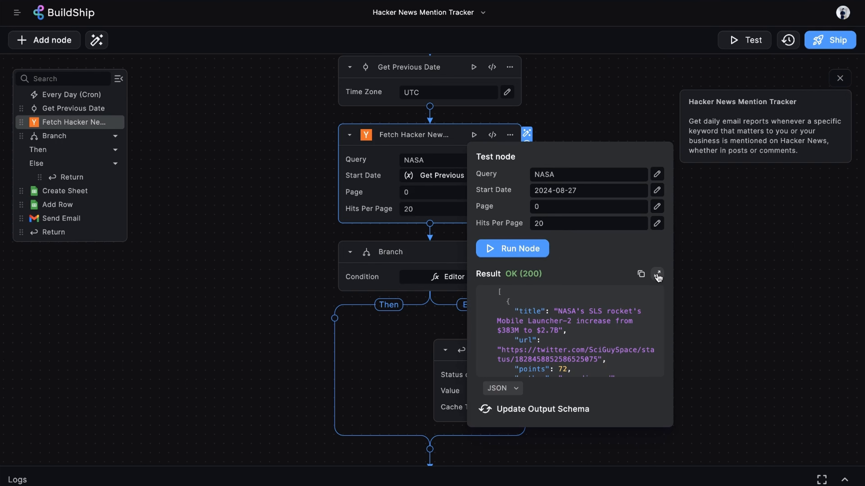
Expand the fetch test result, read through the returned mentions and close it.
left_click(658, 274)
scroll(392, 265, "down", 6)
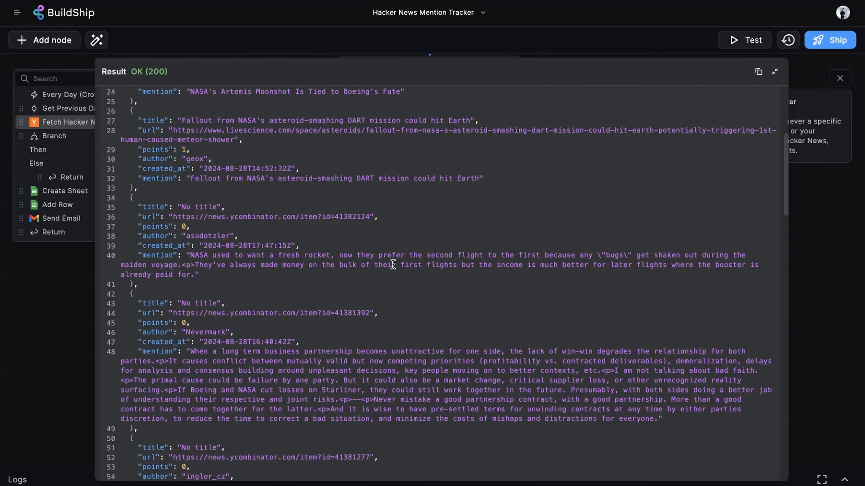
scroll(392, 265, "down", 1)
left_click(835, 330)
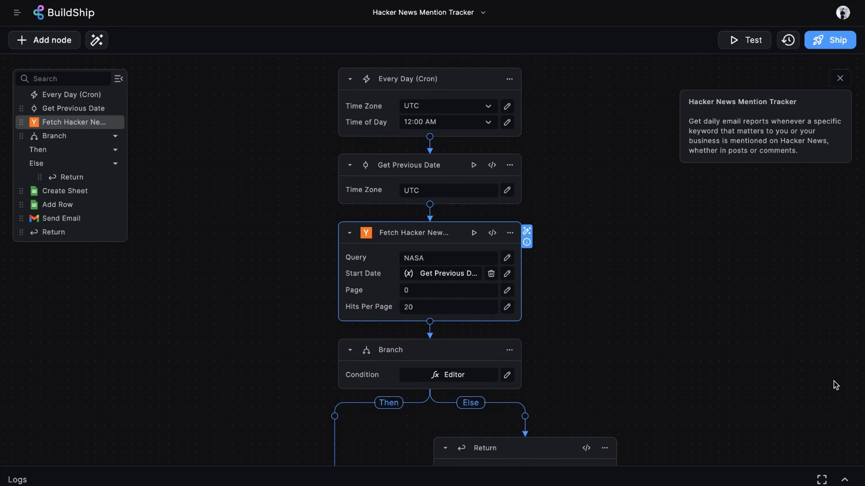
Inspect the Branch node's condition expression and the Return node on its Else path.
scroll(837, 385, "down", 5)
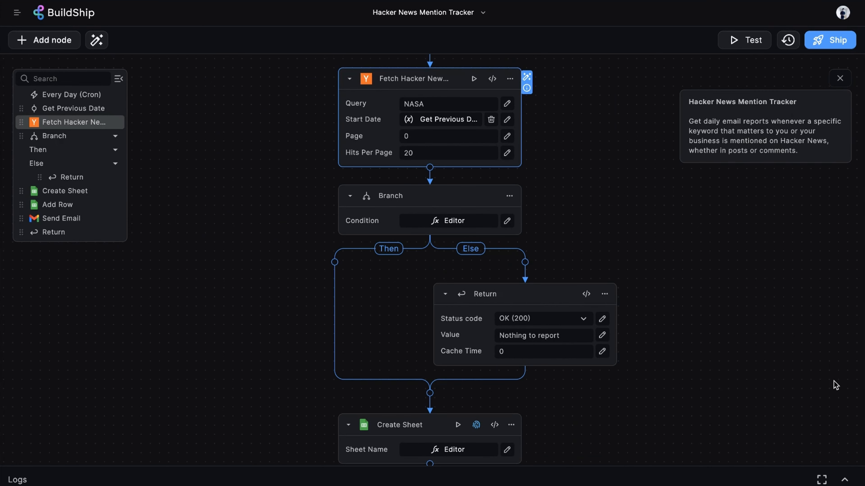
left_click(477, 224)
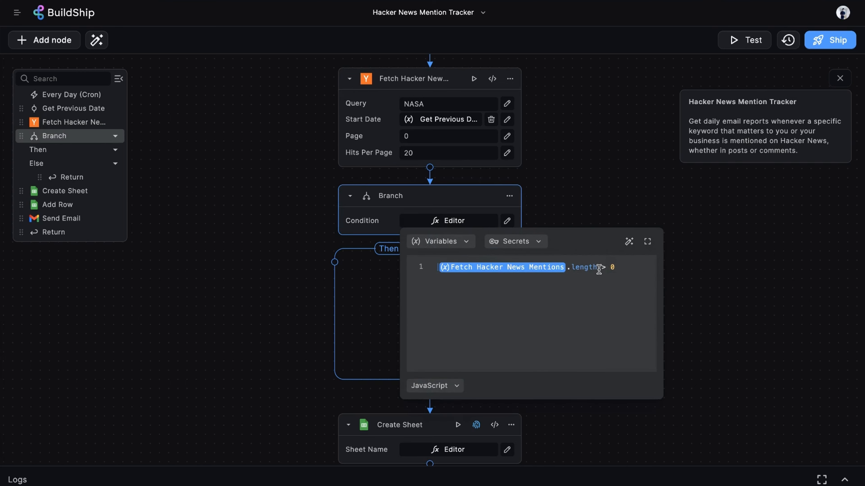
left_click(583, 187)
scroll(611, 209, "down", 3)
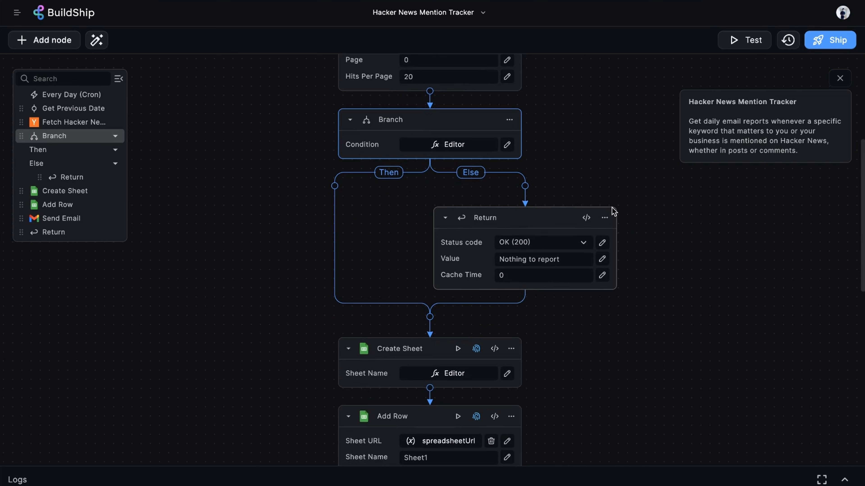
Log the Create Sheet node out of its connected Google account.
scroll(613, 211, "down", 5)
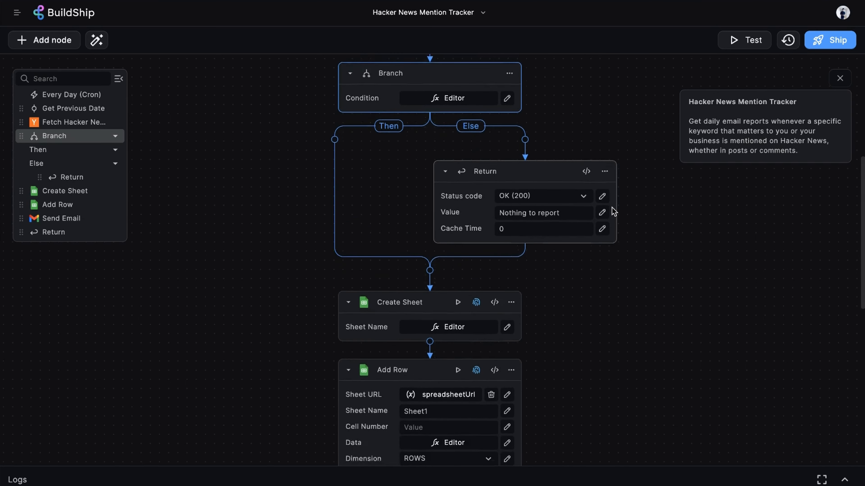
scroll(614, 211, "down", 2)
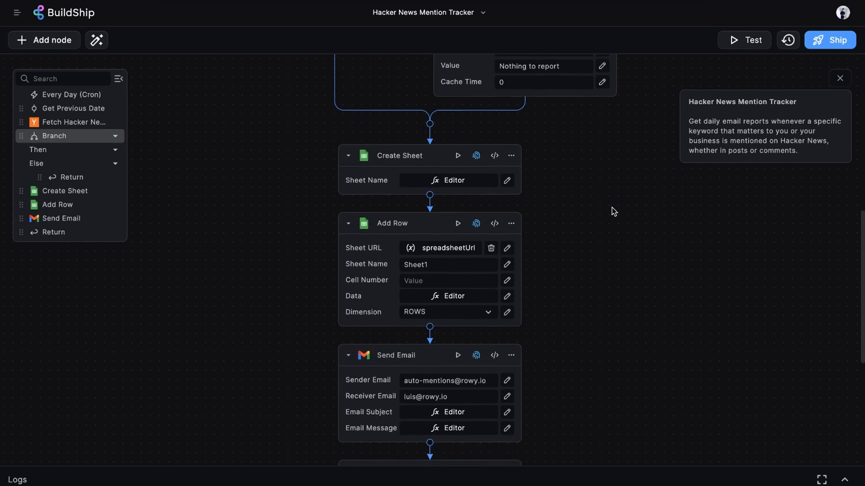
left_click(389, 129)
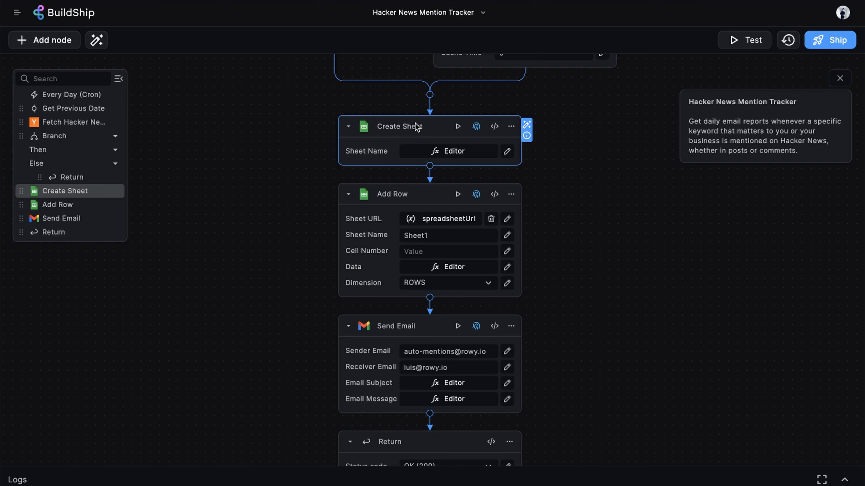
left_click(476, 127)
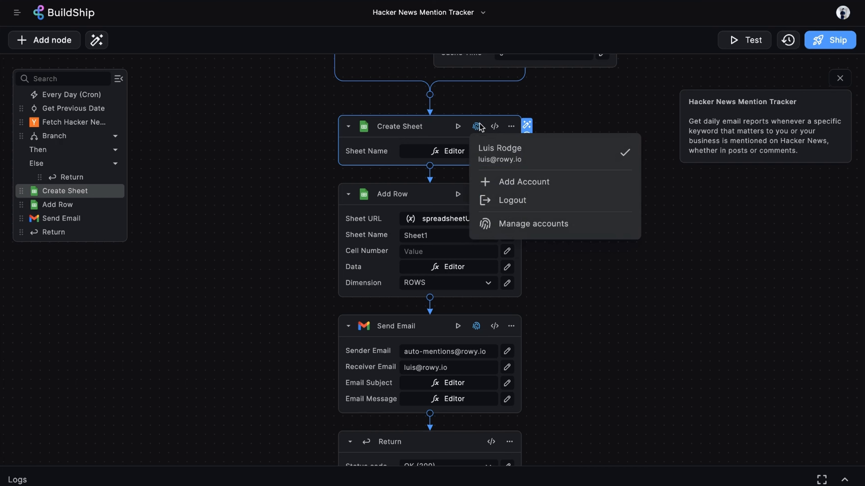
left_click(535, 200)
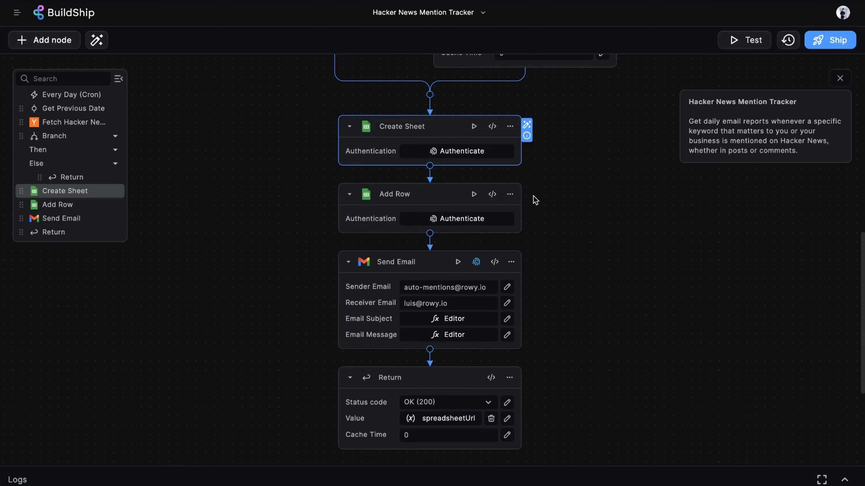
Authenticate the Create Sheet node with the first listed Google account, allow Google Sheets access, and check the connected account.
left_click(460, 152)
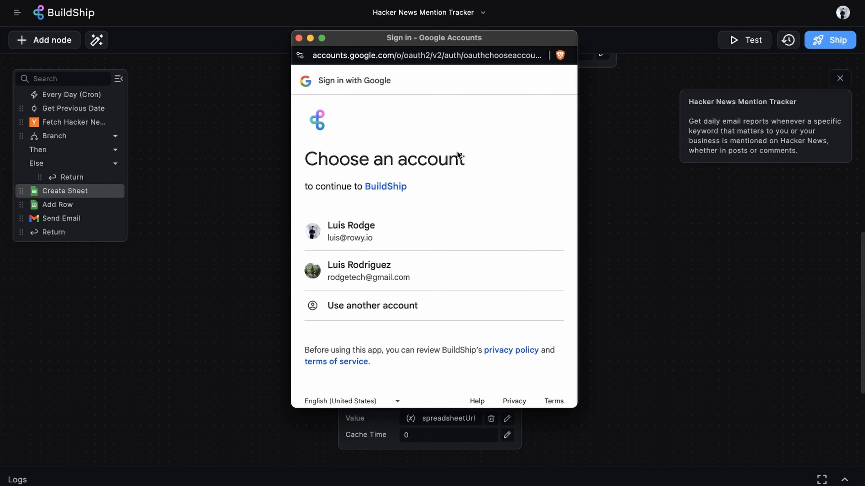
left_click(407, 236)
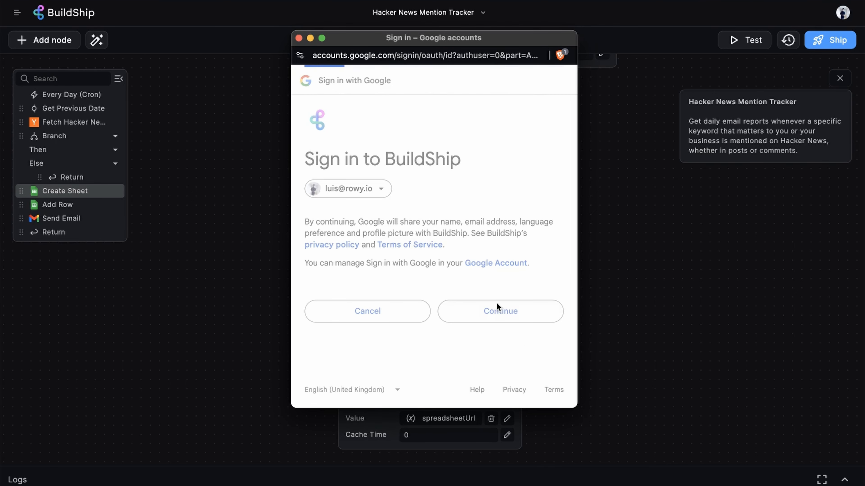
left_click(496, 306)
scroll(498, 308, "down", 3)
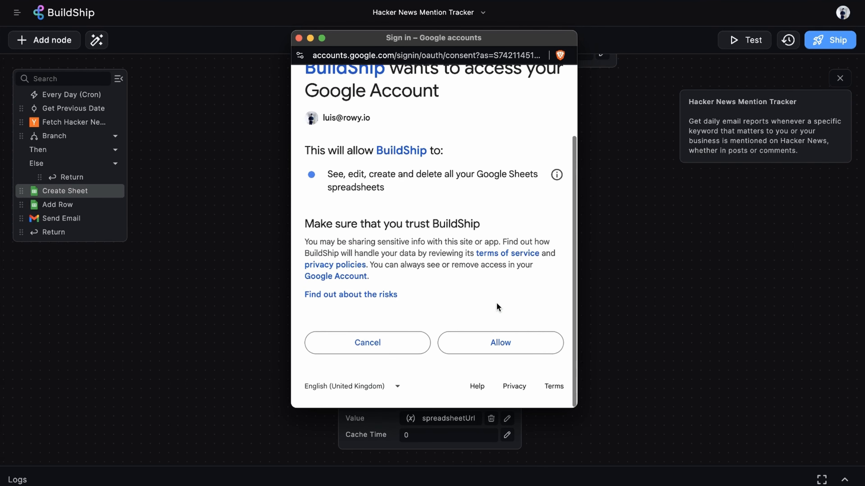
left_click(511, 351)
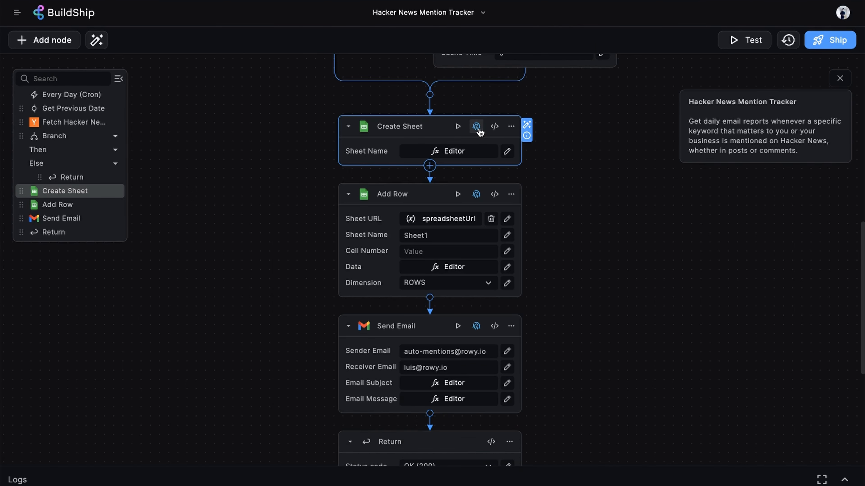
left_click(477, 127)
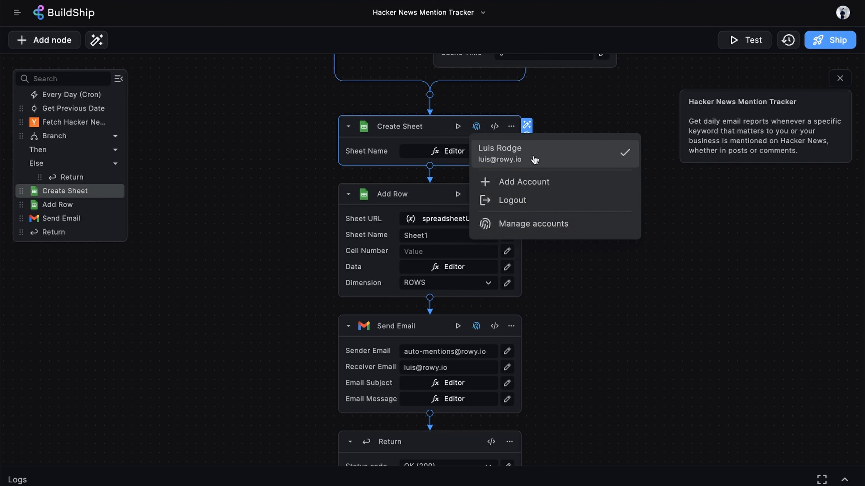
left_click(564, 144)
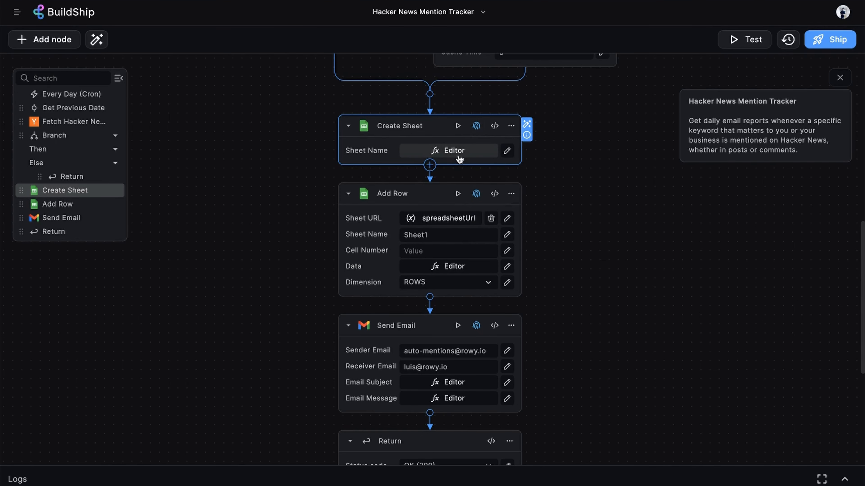
Inspect the expression that builds the Create Sheet node's sheet name, then close it.
left_click(431, 157)
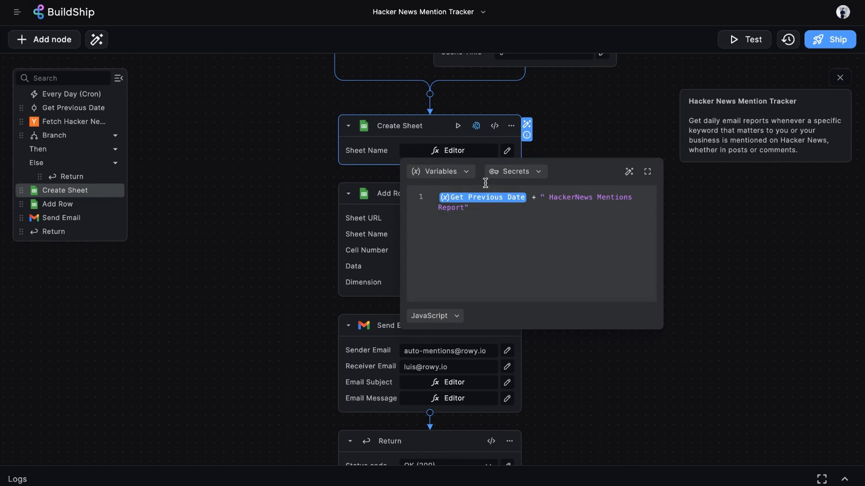
mouse_move(494, 200)
left_click(665, 246)
Set the Add Row node's Sheet URL to the spreadsheetUrl output of the Create Sheet node.
scroll(665, 247, "down", 3)
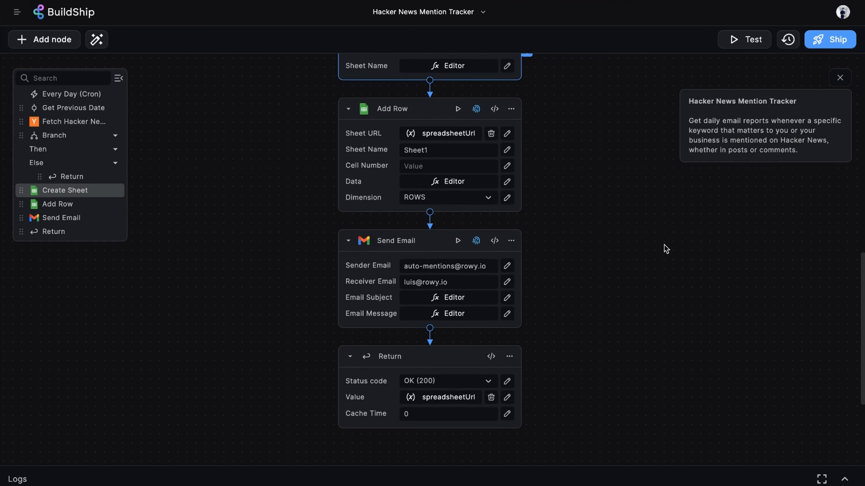
scroll(400, 186, "up", 2)
left_click(396, 174)
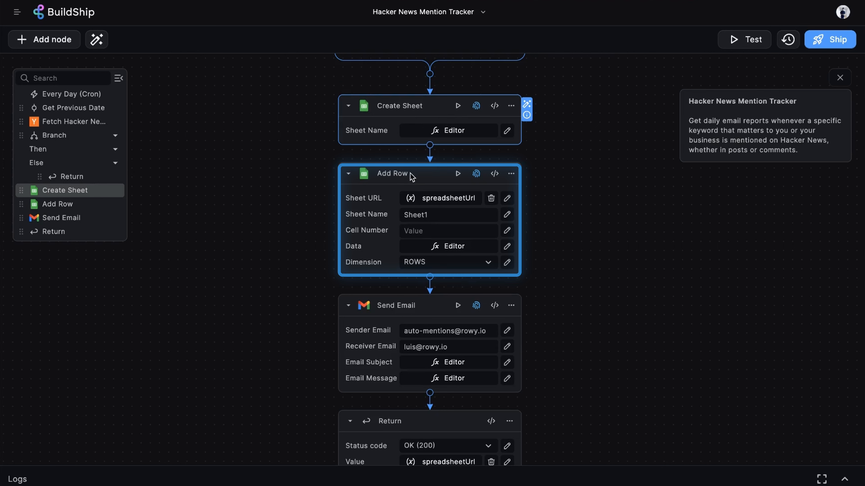
left_click(440, 177)
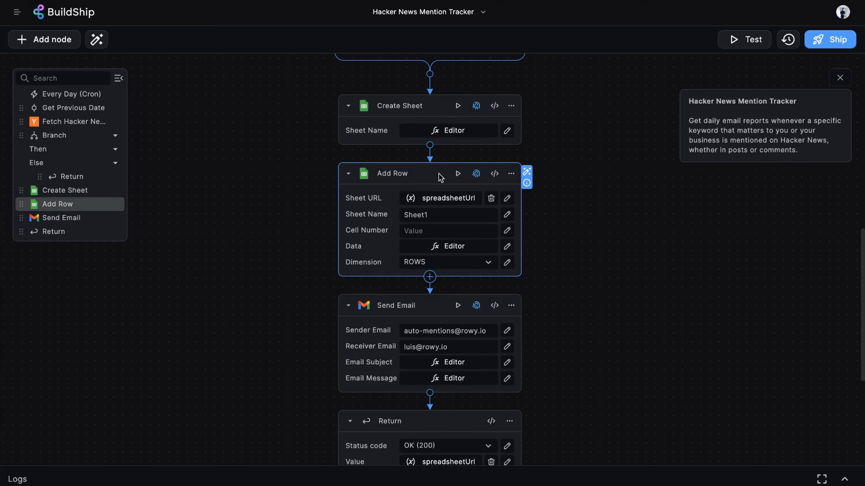
mouse_move(373, 202)
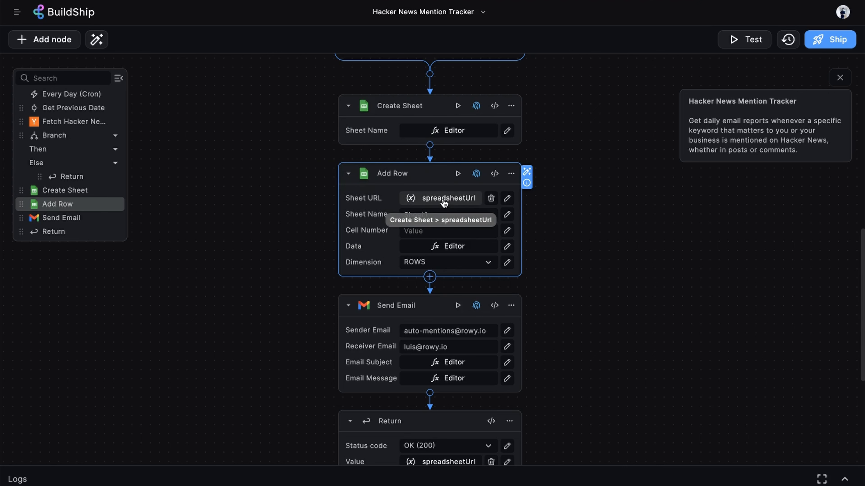
left_click(444, 201)
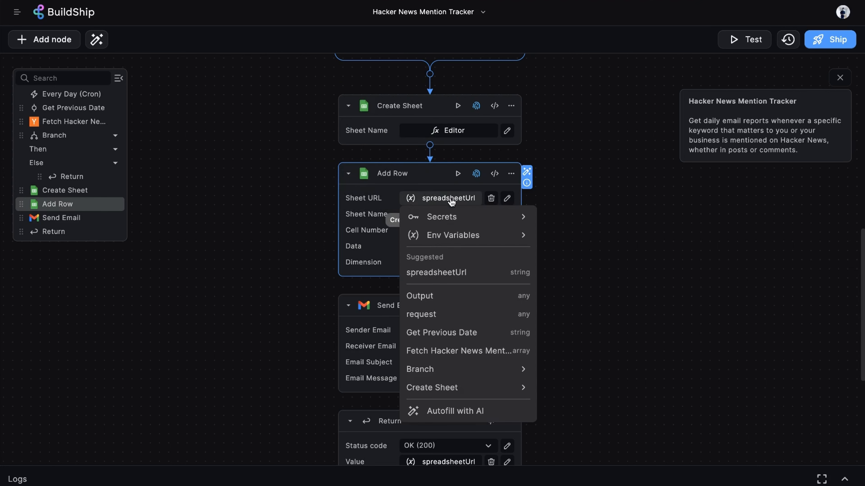
left_click(469, 385)
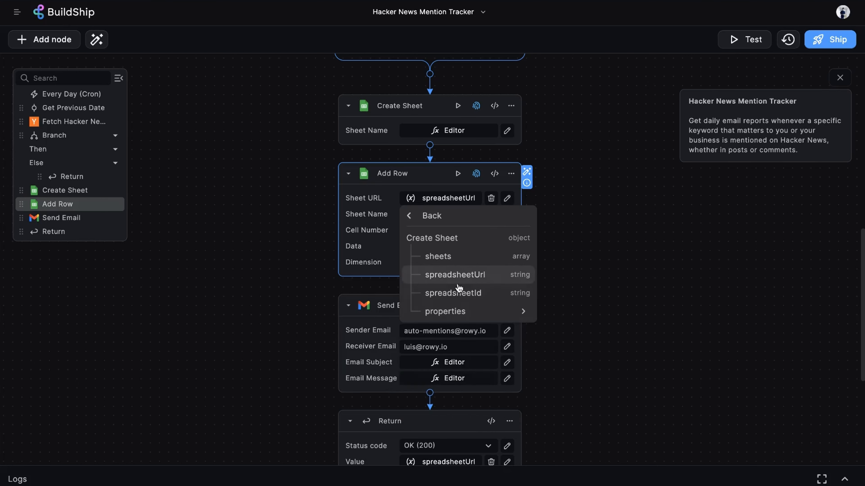
left_click(476, 278)
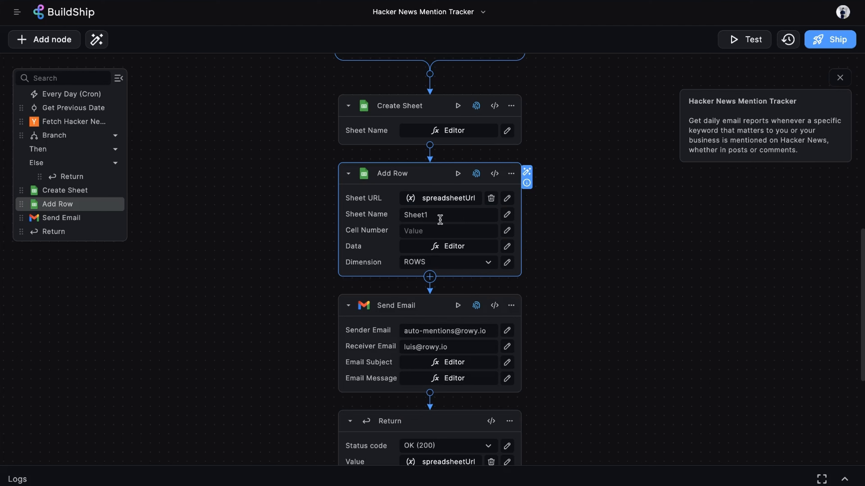
Open the Add Row node's Data expression in the enlarged editor and examine its header row.
scroll(440, 220, "down", 2)
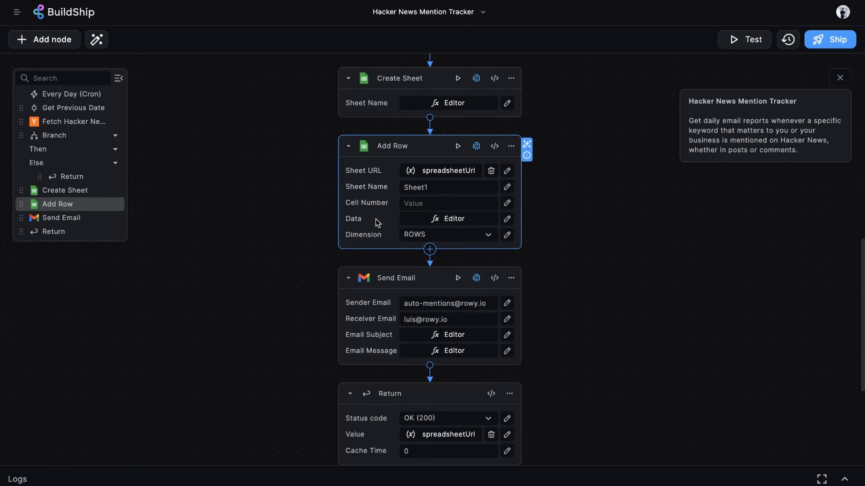
scroll(377, 223, "up", 12)
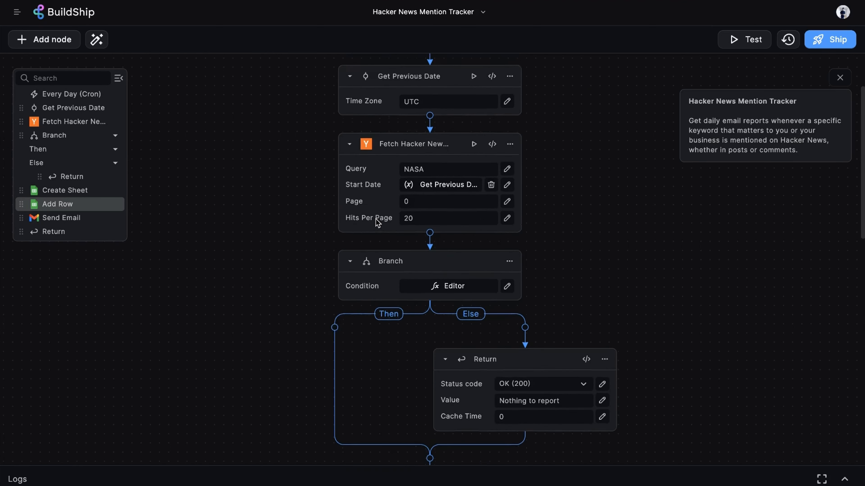
scroll(477, 170, "down", 10)
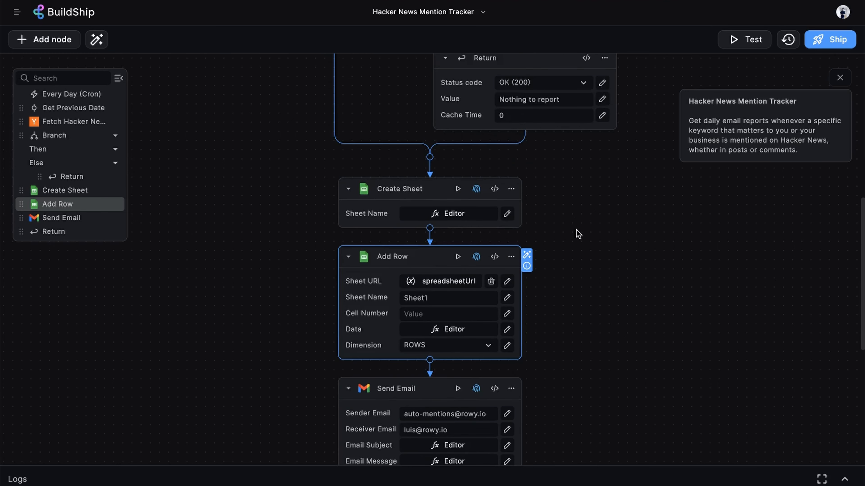
scroll(578, 233, "down", 4)
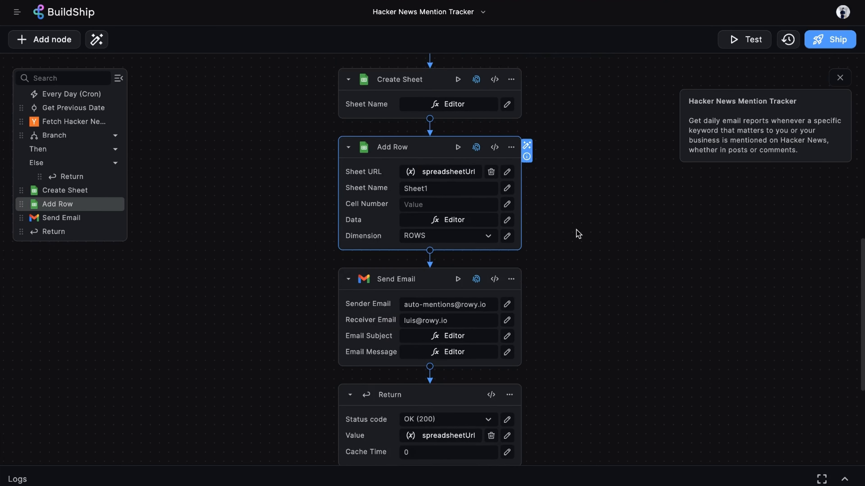
left_click(462, 222)
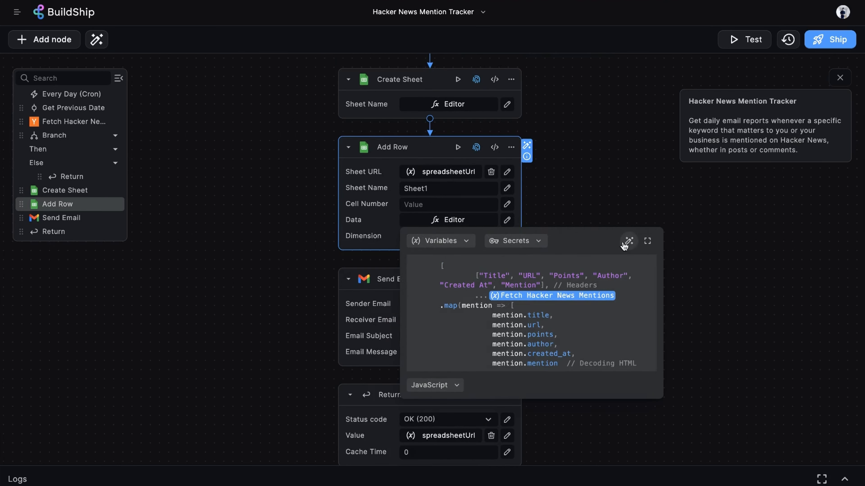
left_click(647, 241)
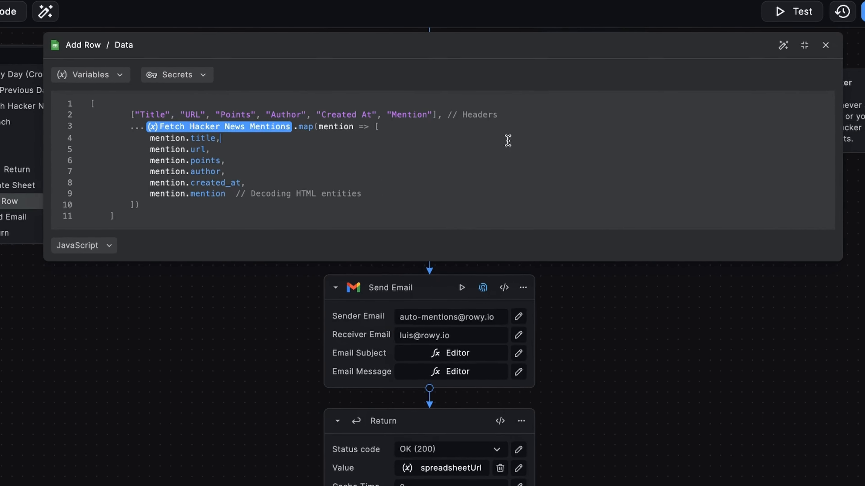
left_click_drag(159, 97, 82, 101)
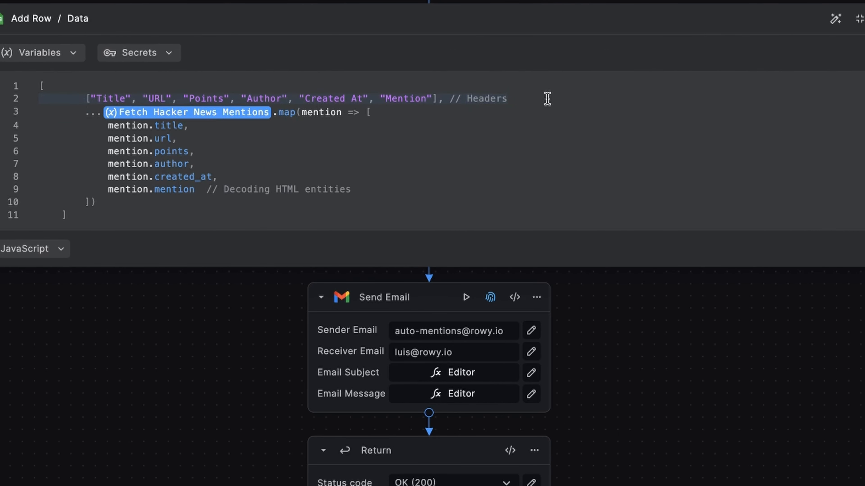
left_click(428, 118)
Examine the Fetch Hacker News Mentions variable and the mapping of its mention fields in the Data expression, then close the editor.
mouse_move(218, 119)
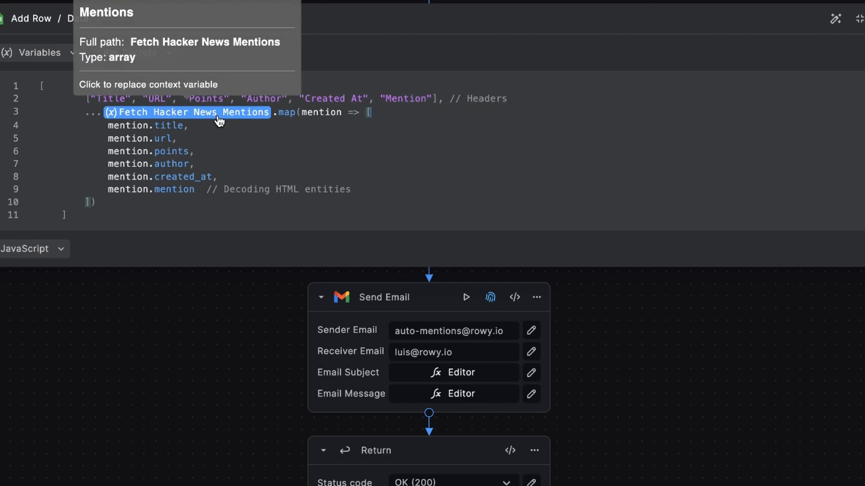
left_click(214, 118)
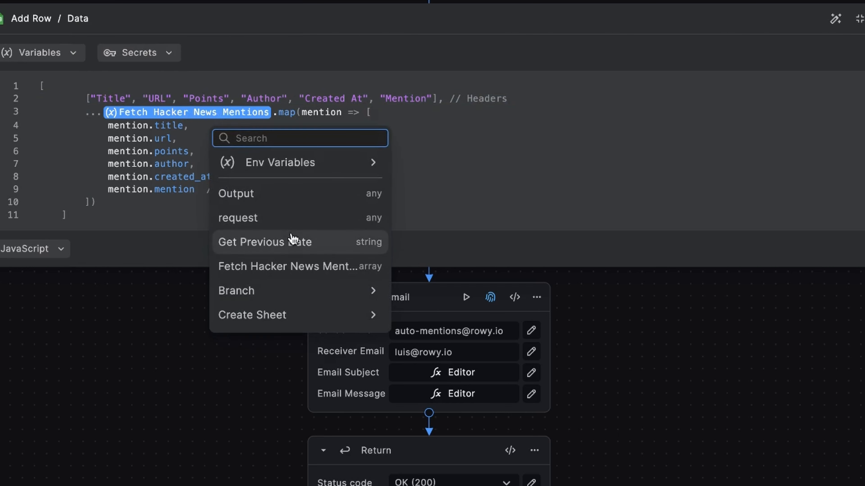
left_click(515, 163)
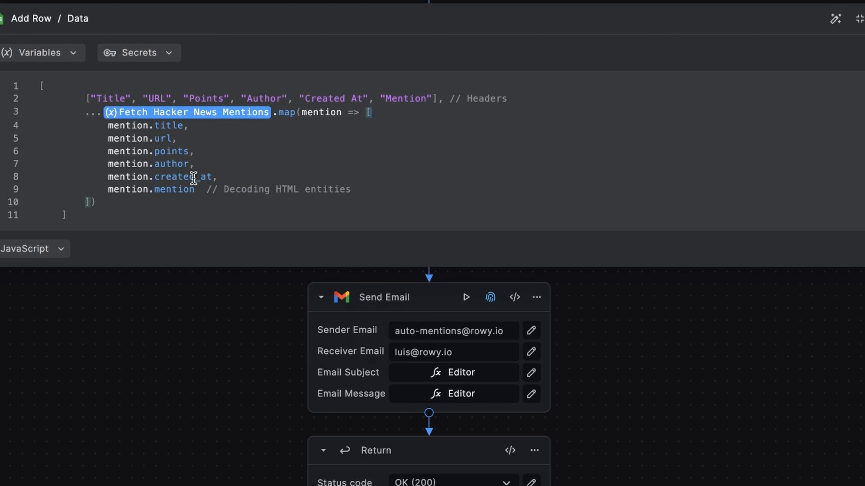
left_click_drag(211, 206, 80, 114)
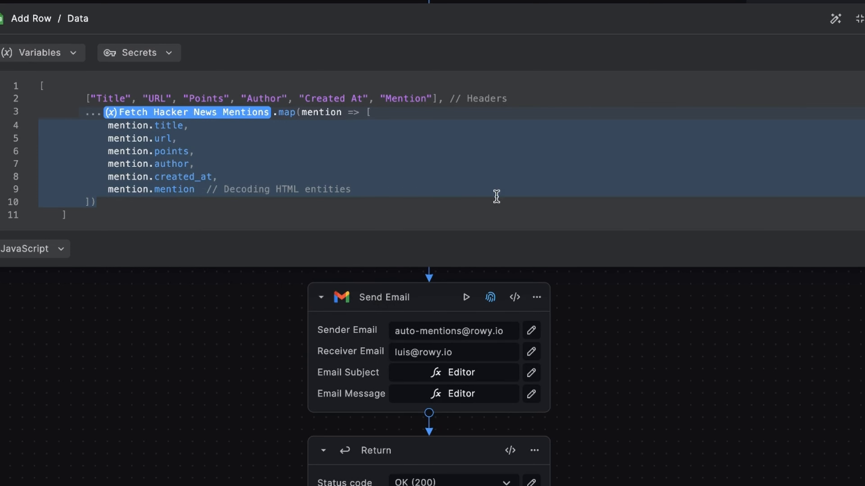
left_click(772, 298)
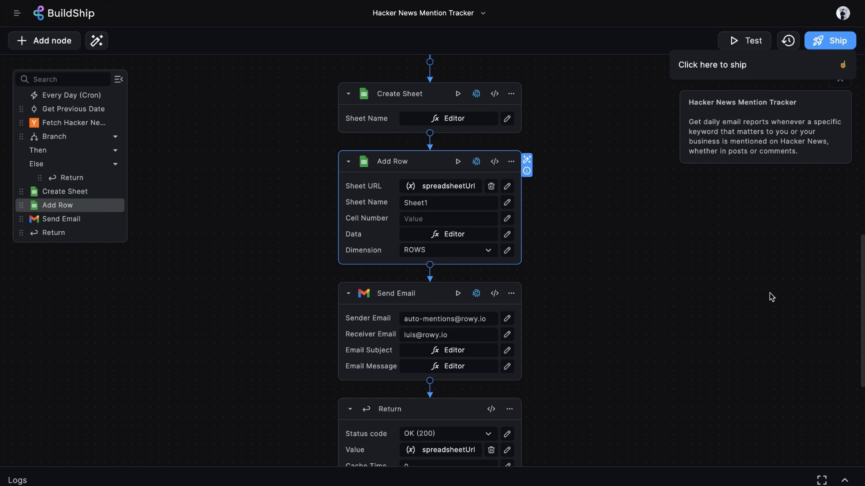
Check which Google account is connected to the Send Email node.
scroll(772, 297, "down", 3)
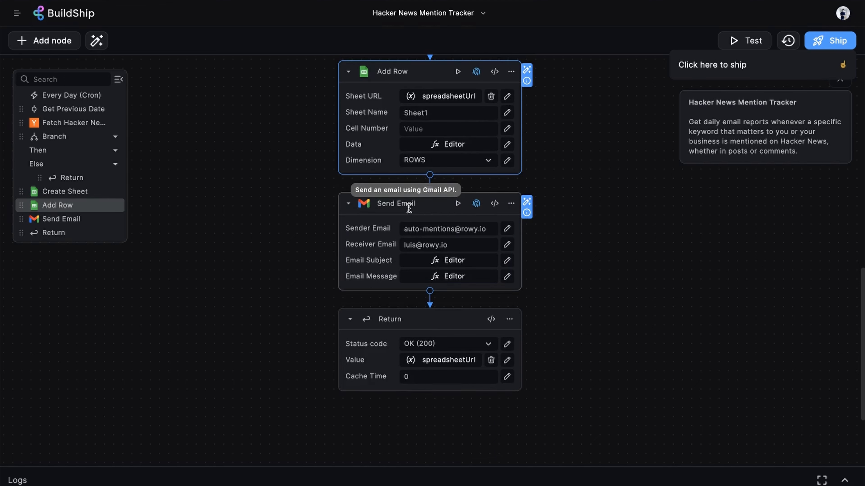
left_click(476, 204)
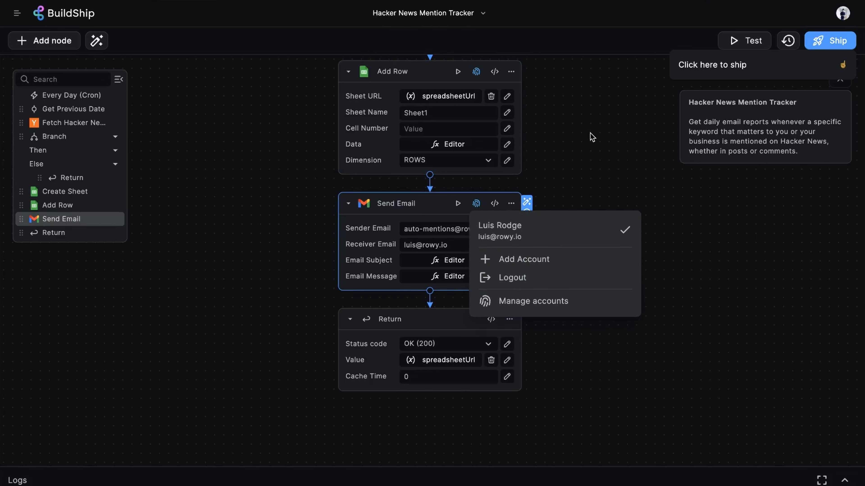
left_click(606, 143)
left_click(605, 146)
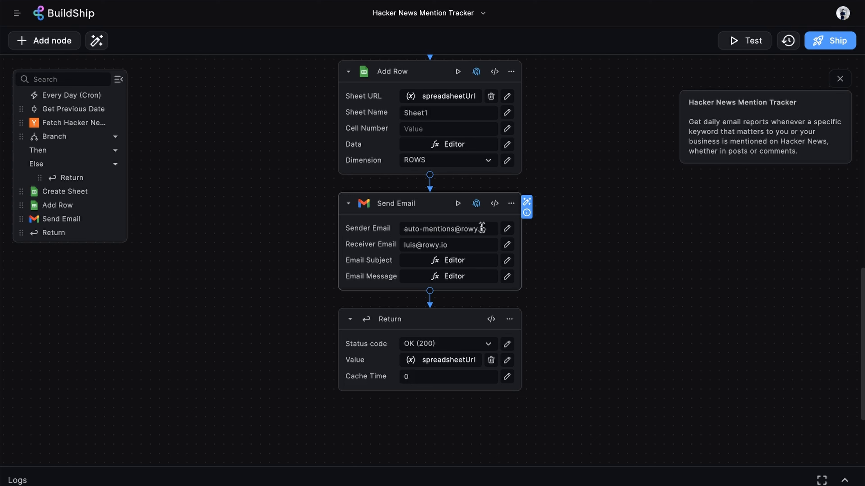
Check the receiver address set in the Send Email node.
left_click(414, 245)
left_click_drag(448, 246, 404, 245)
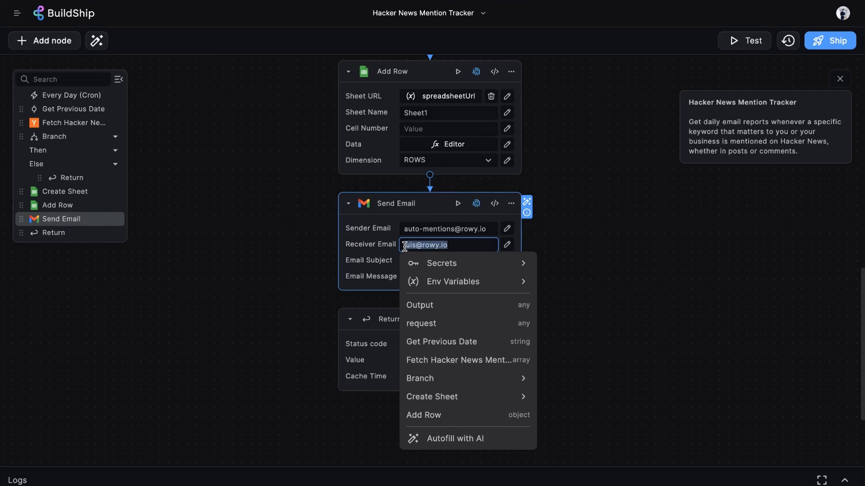
left_click(551, 252)
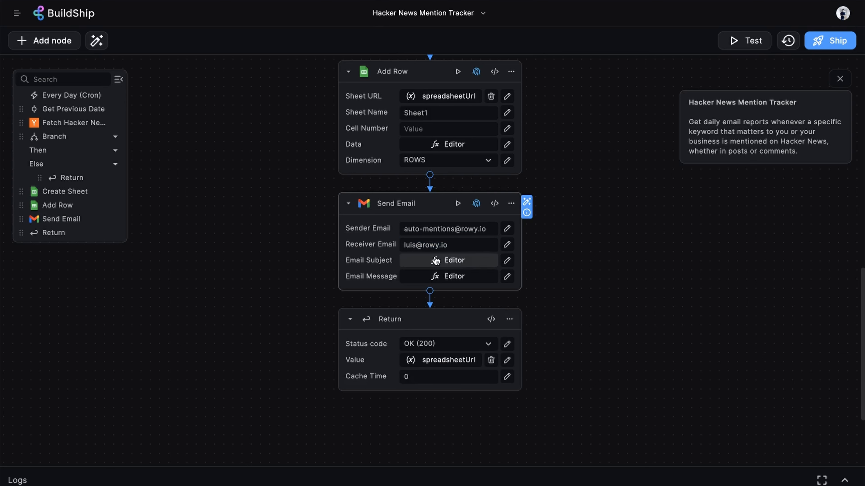
Replace the keyword OpenAI with NASA in the Send Email node's Email Subject expression, then close the editor.
left_click(463, 261)
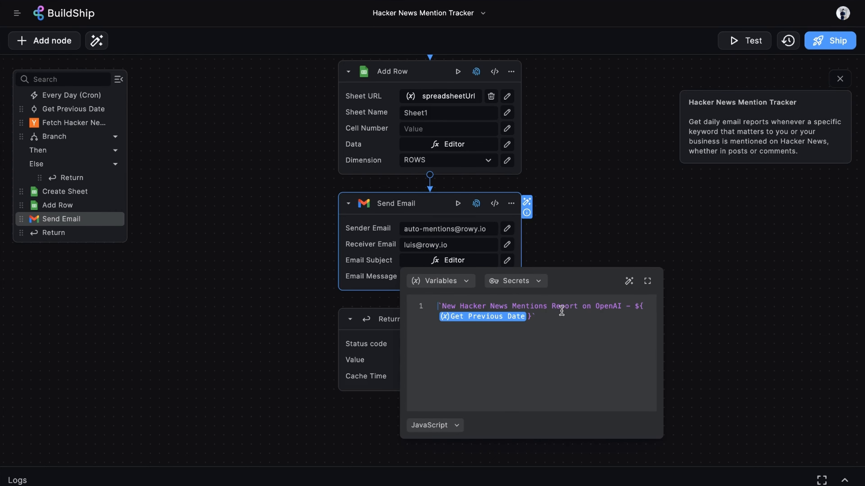
left_click(609, 308)
key("BackSpace")
key("BackSpace")
key("BackSpace")
key("BackSpace")
key("BackSpace")
key("BackSpace")
type("NASA")
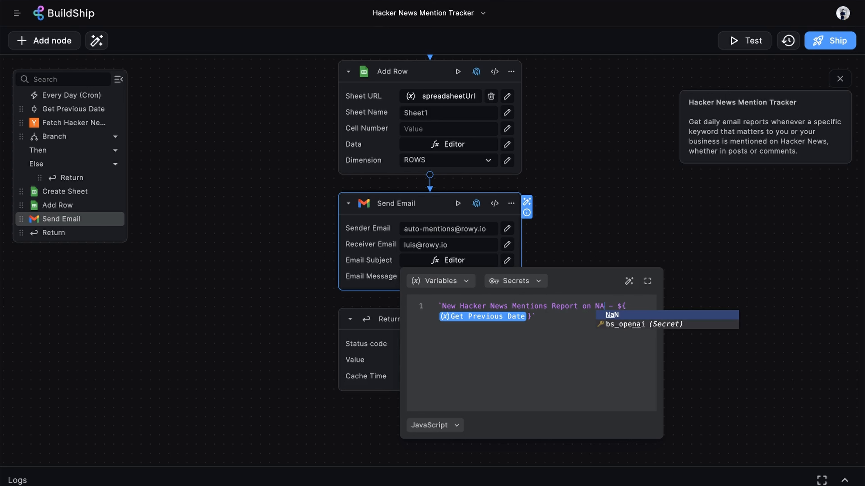
left_click(624, 185)
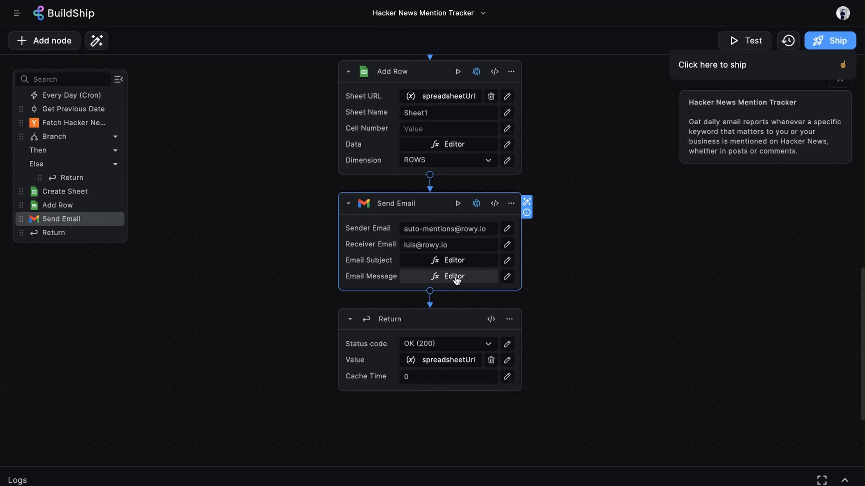
Set the variable in the Send Email node's Email Message to the spreadsheetUrl output of Create Sheet, then close the editor.
left_click(465, 278)
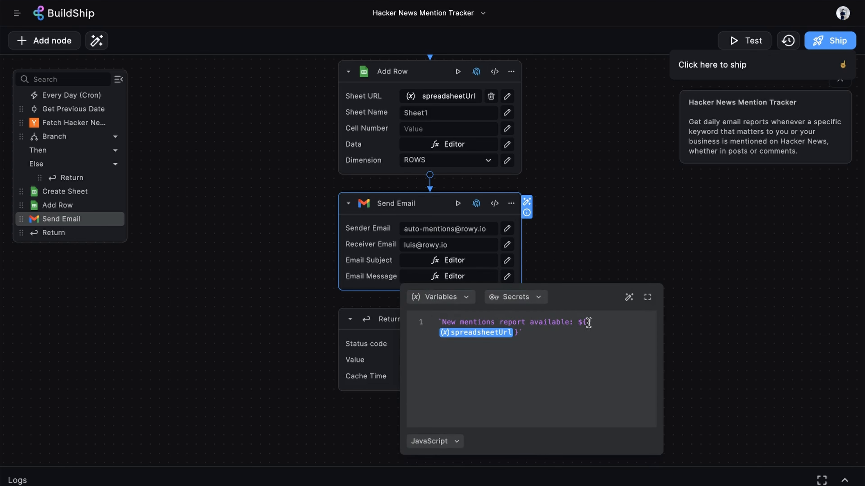
left_click(487, 333)
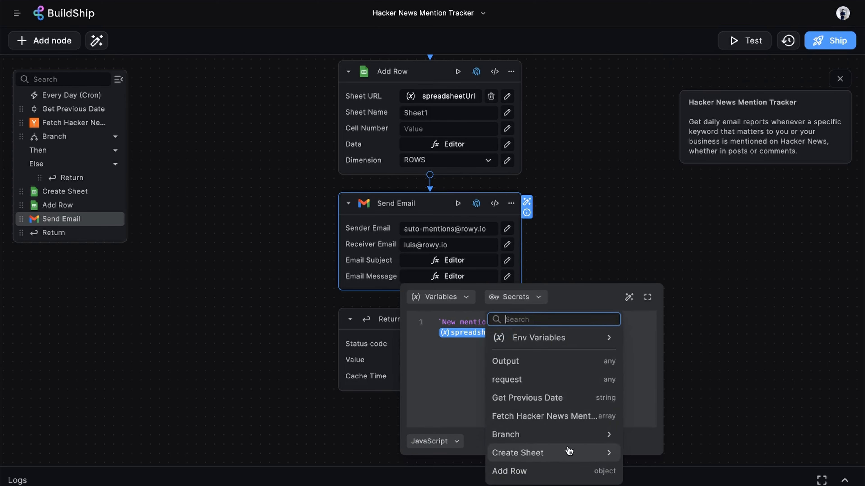
left_click(574, 452)
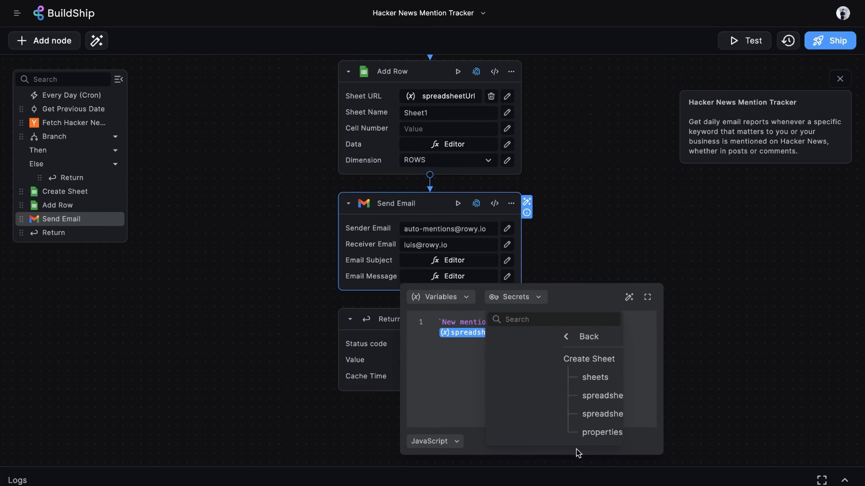
left_click(561, 401)
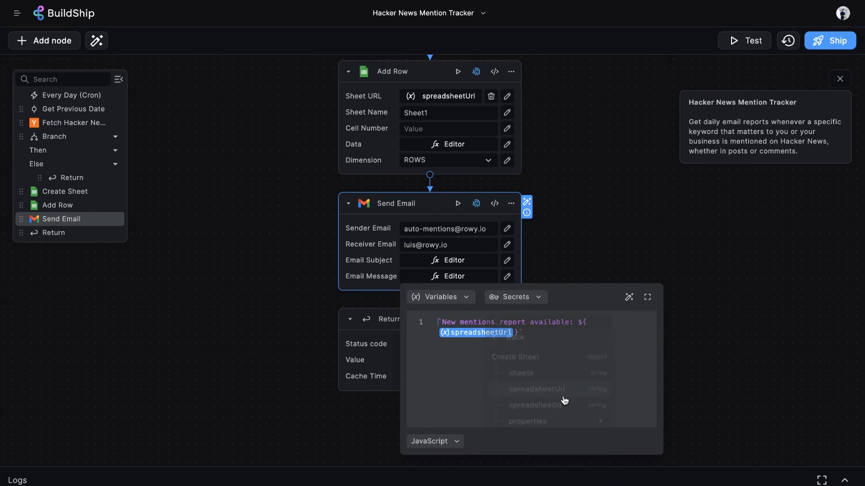
left_click(594, 188)
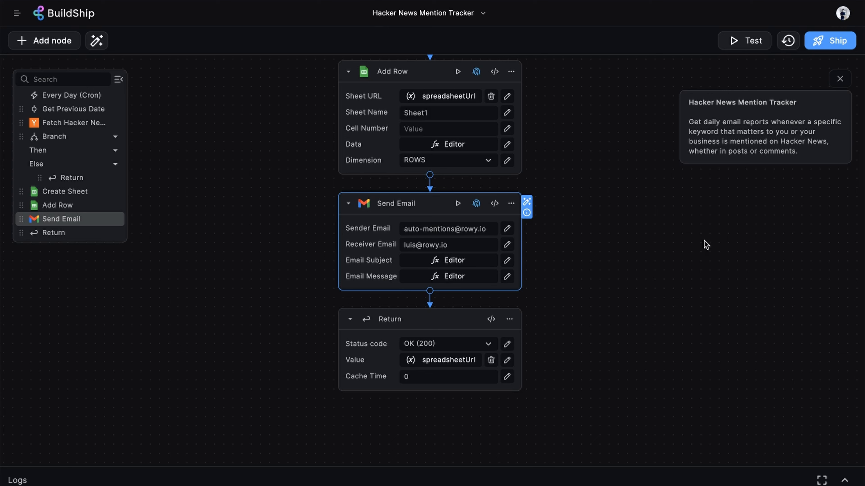
Check the final Return node's value, then run the whole scheduled workflow as a test.
scroll(704, 241, "down", 1)
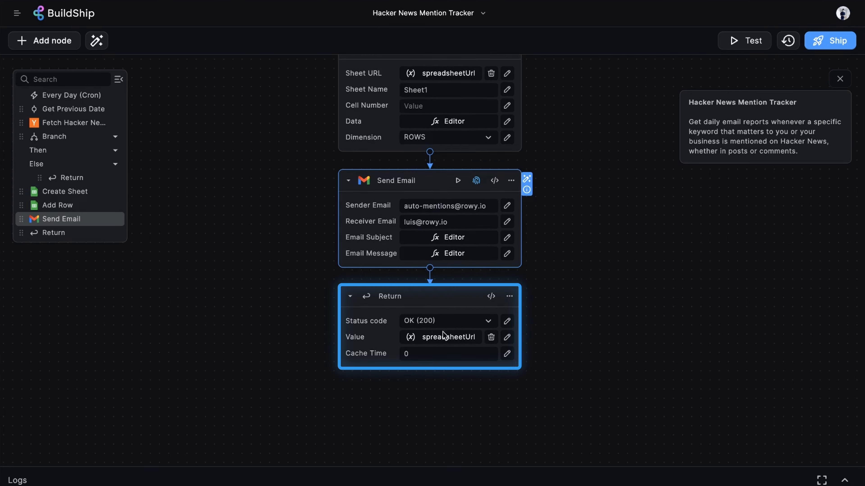
scroll(780, 338, "up", 15)
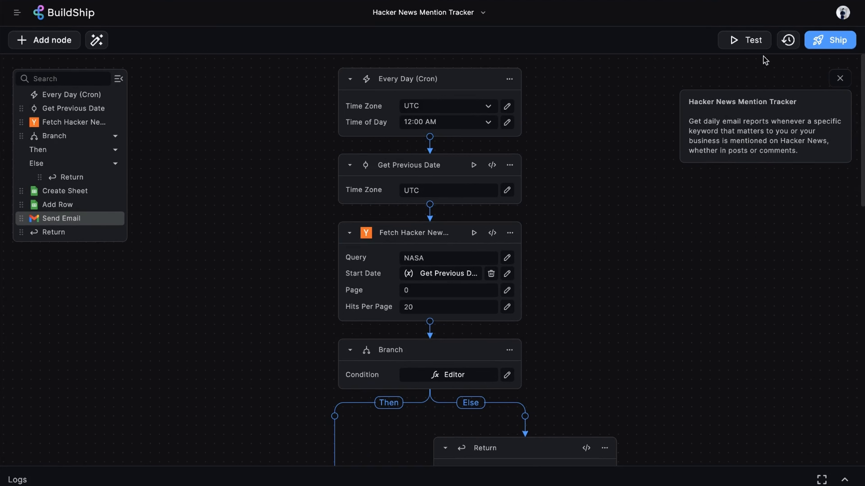
left_click(749, 40)
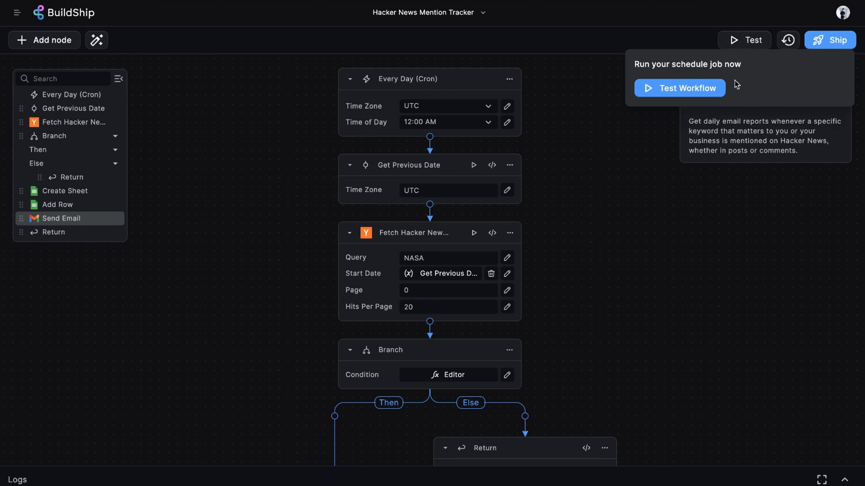
left_click(686, 94)
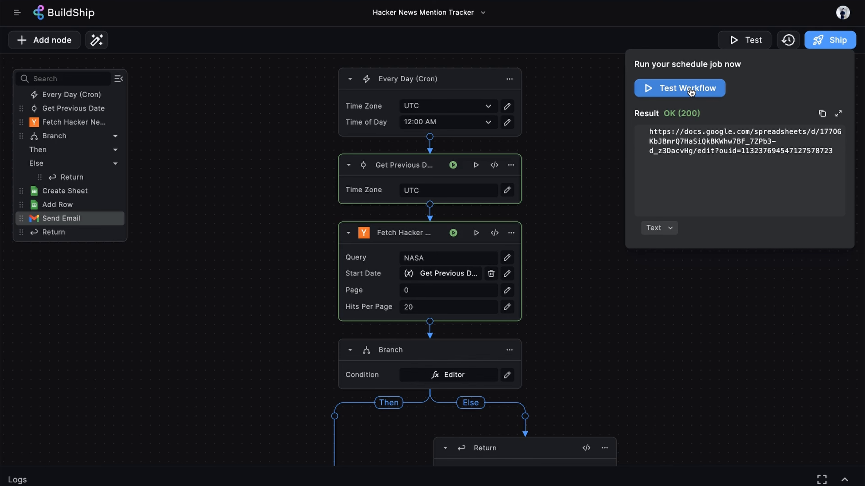
Switch to Gmail and open the new Hacker News mentions report email on NASA and its attached spreadsheet.
left_click(704, 151)
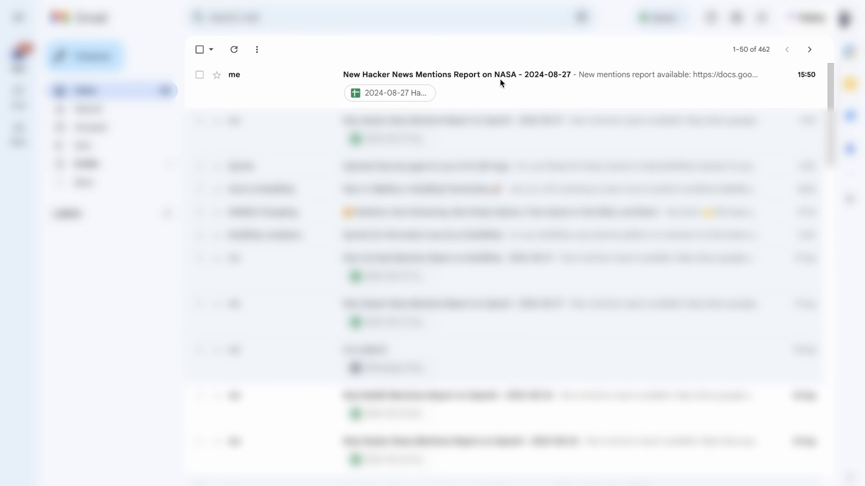
left_click(478, 77)
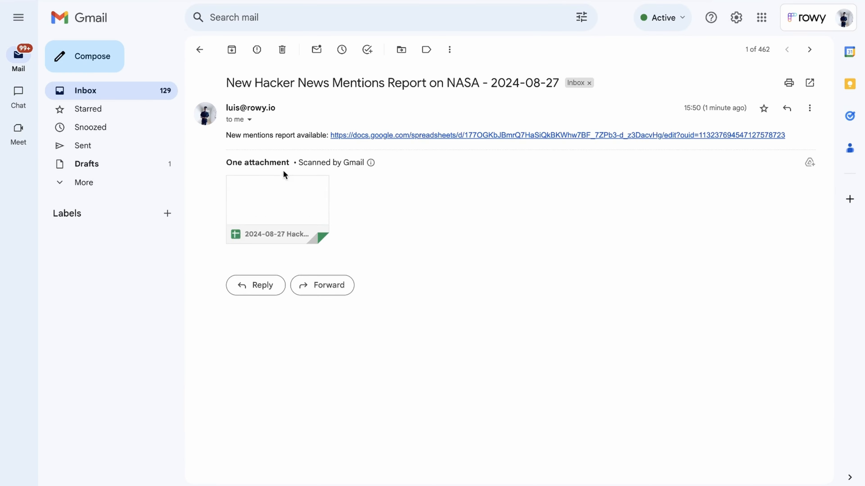
left_click(293, 197)
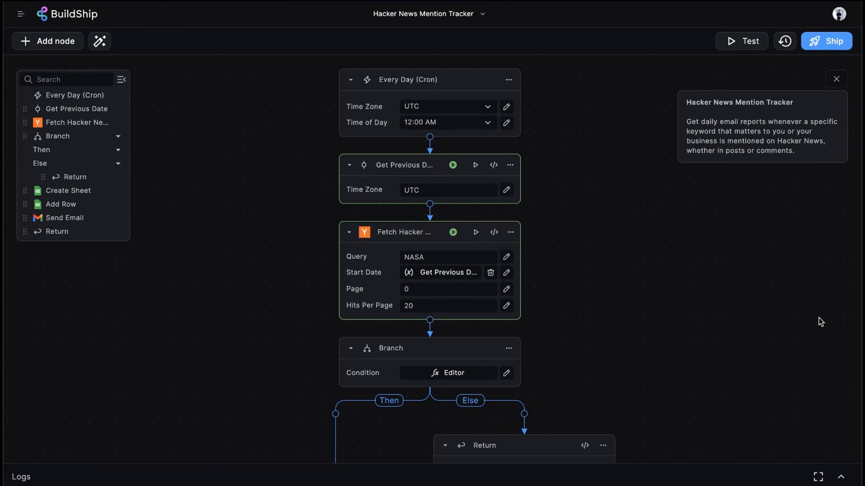
scroll(721, 229, "up", 1)
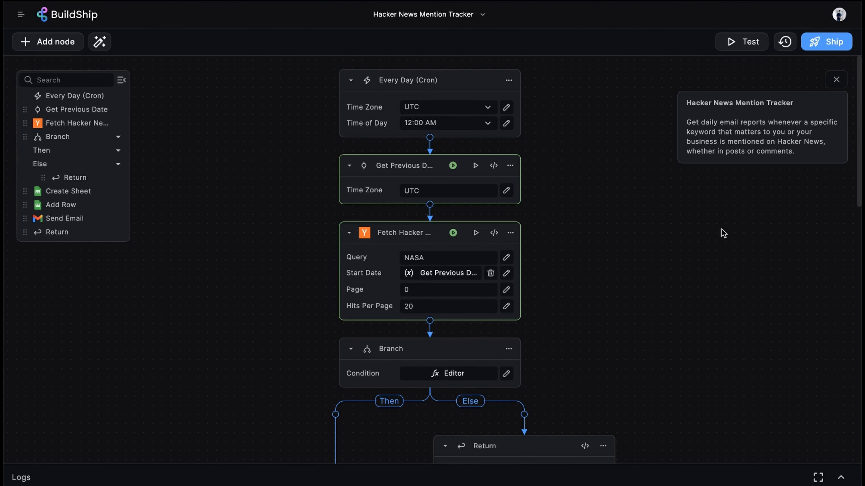